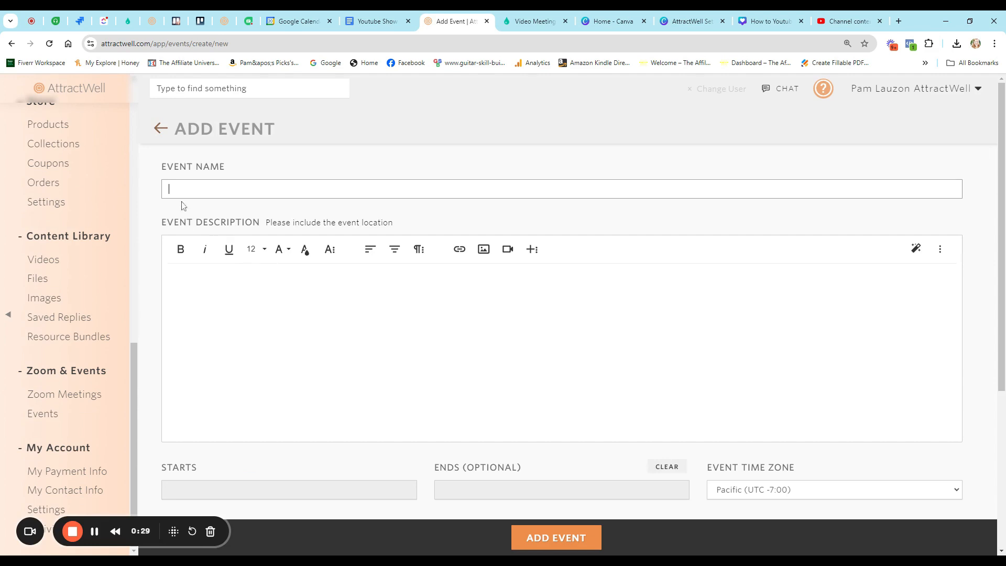
- Title the event 'Name of Event' with the description 'Event Description'
{"action": "type", "text": "nAME"}
{"action": "key", "text": "Tab"}
{"action": "type", "text": "Event Description"}
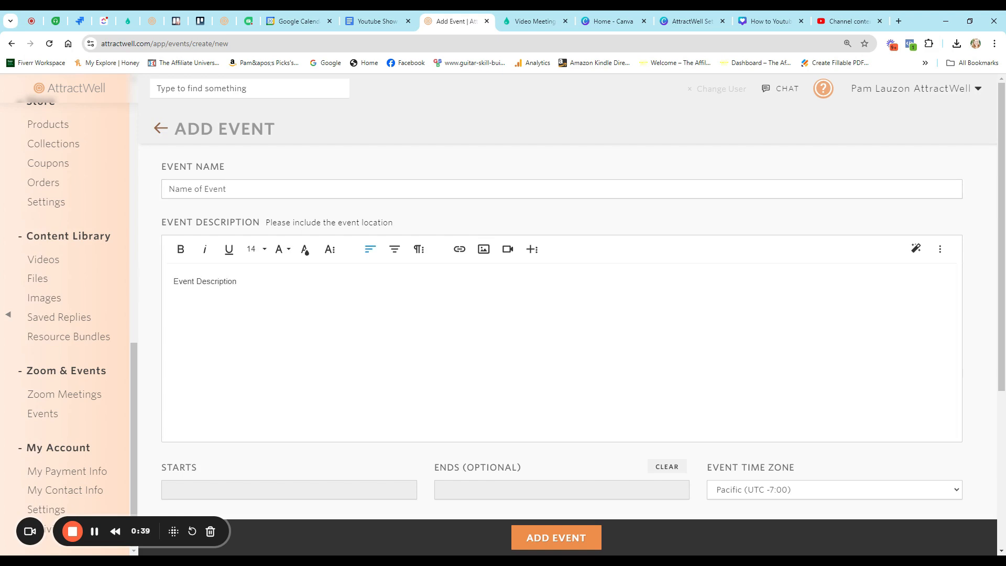
- Schedule the event for Aug 21, 2024, from 7:00 PM to 9:00 PM
{"action": "scroll", "coordinate": [560, 315], "scroll_direction": "down", "scroll_amount": 3}
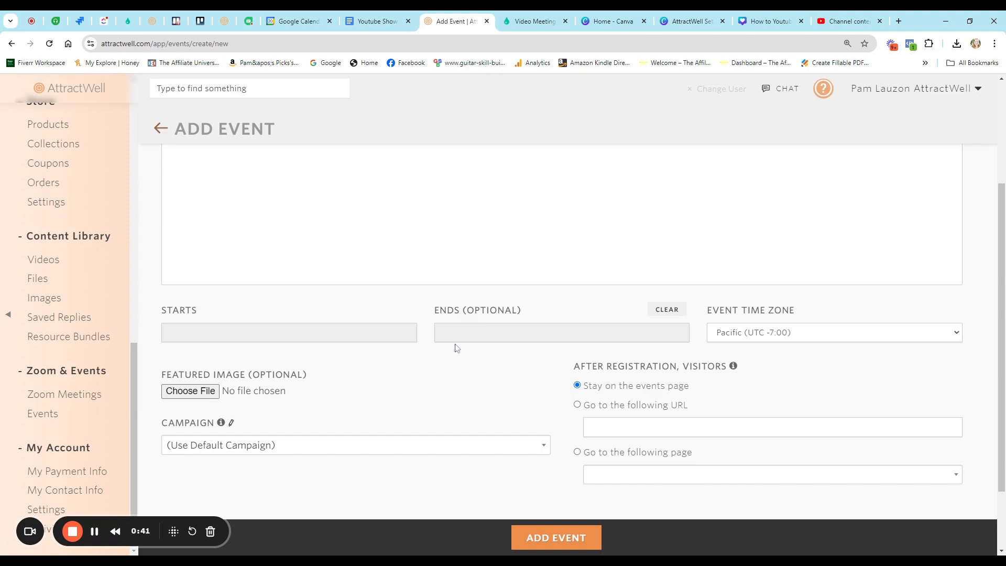
{"action": "left_click", "coordinate": [235, 333]}
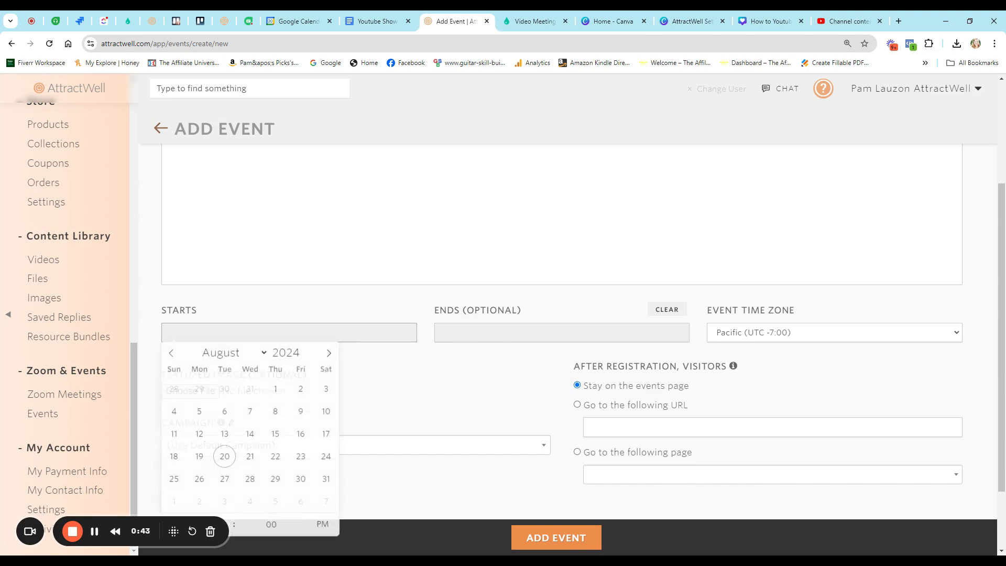
{"action": "scroll", "coordinate": [267, 346], "scroll_direction": "down", "scroll_amount": 1}
{"action": "scroll", "coordinate": [267, 346], "scroll_direction": "down", "scroll_amount": 1}
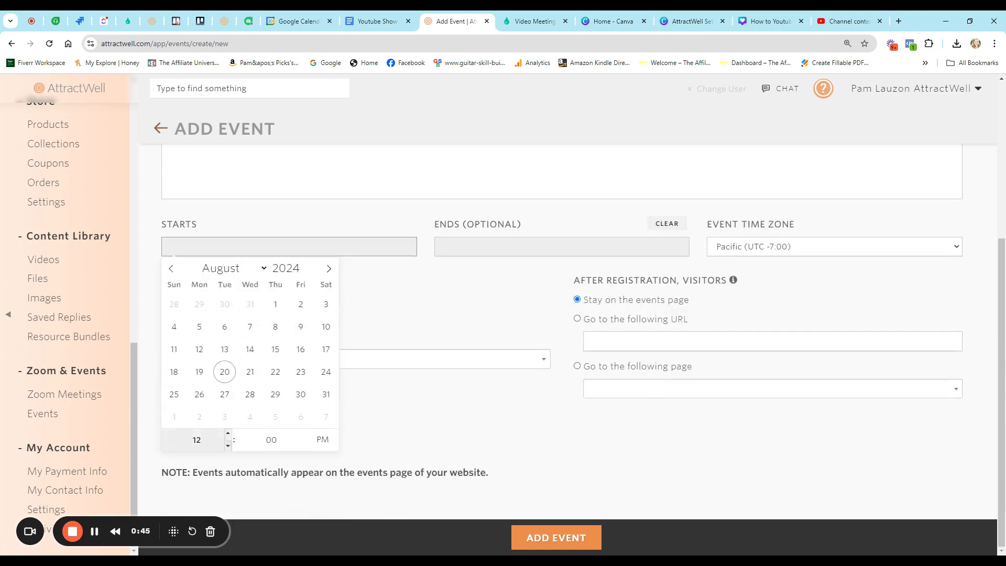
{"action": "left_click", "coordinate": [249, 371]}
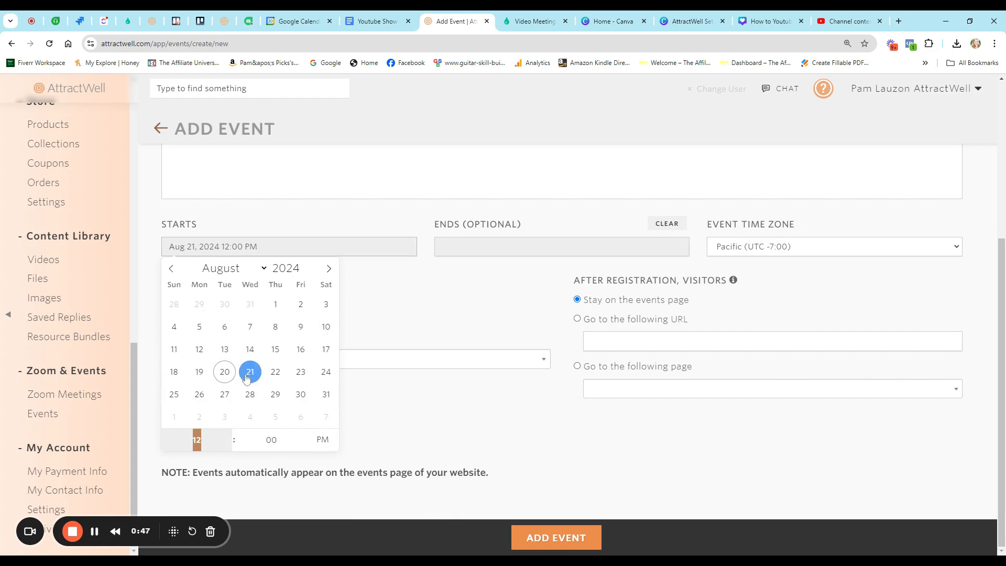
{"action": "type", "text": "7"}
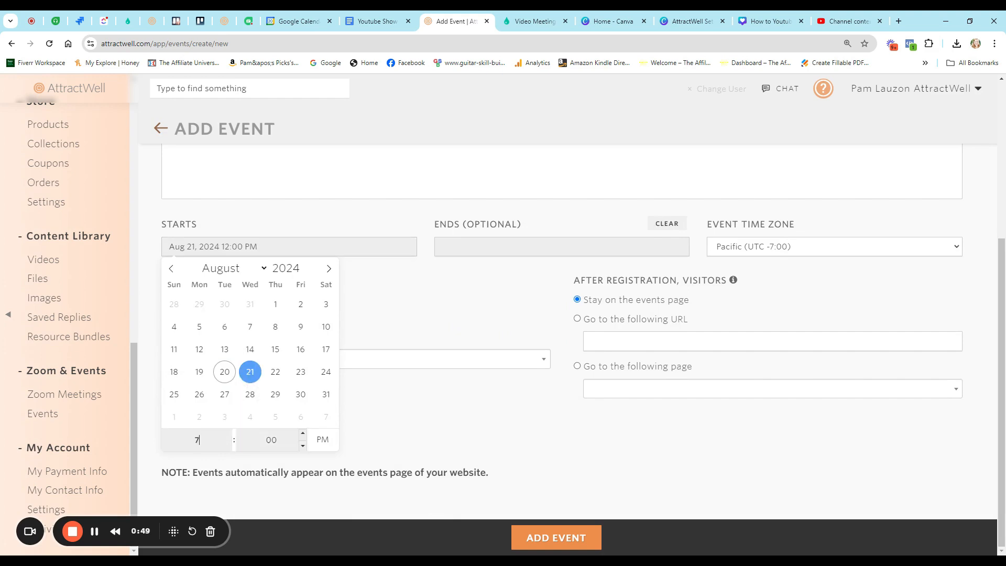
{"action": "left_click", "coordinate": [366, 427]}
{"action": "left_click", "coordinate": [485, 247]}
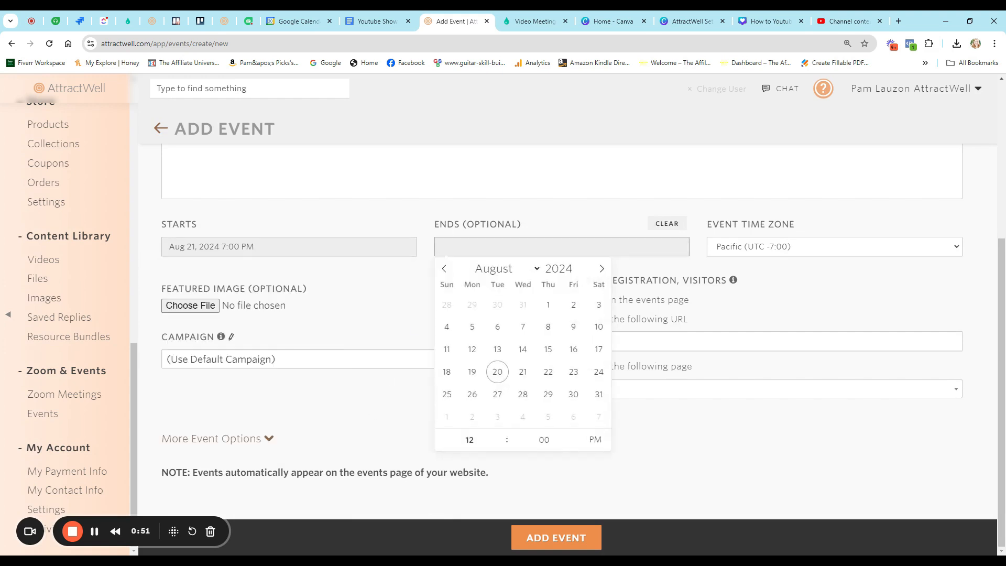
{"action": "left_click", "coordinate": [522, 373]}
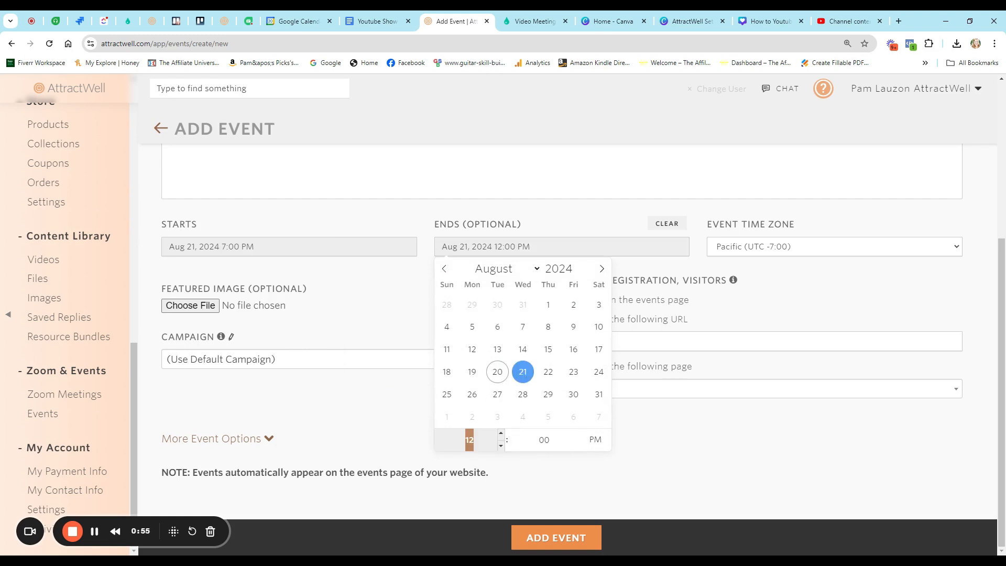
{"action": "type", "text": "9"}
{"action": "left_click", "coordinate": [648, 441]}
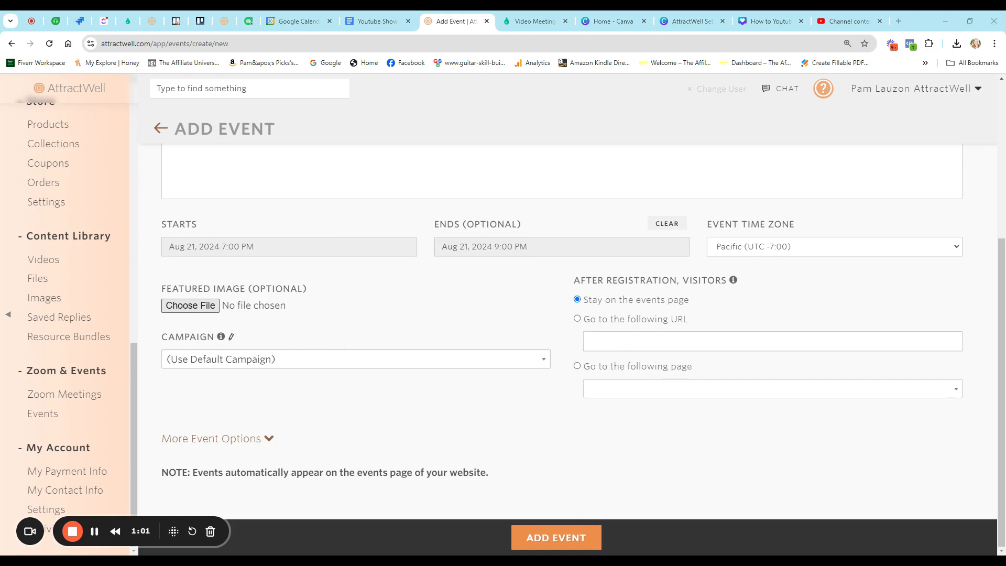
- Attach Untitled design (18).png as the featured image, leaving the after-registration page unchanged
{"action": "left_click", "coordinate": [485, 481]}
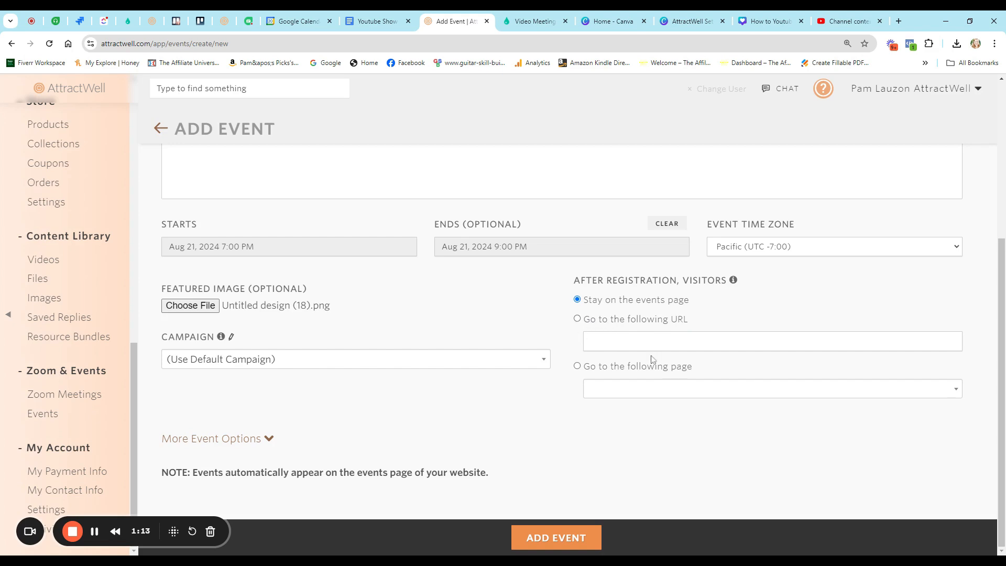
{"action": "left_click", "coordinate": [624, 388]}
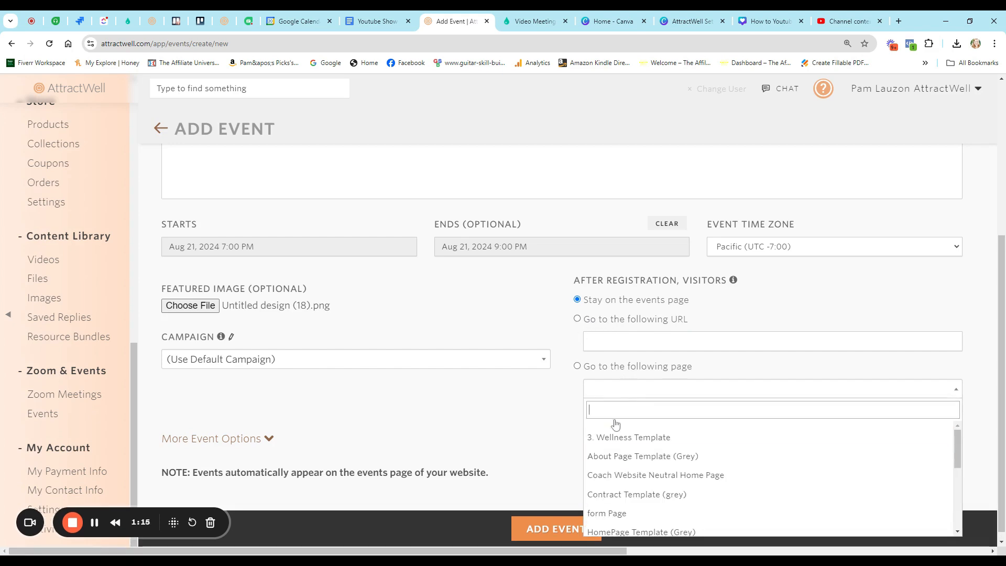
{"action": "left_click", "coordinate": [578, 381]}
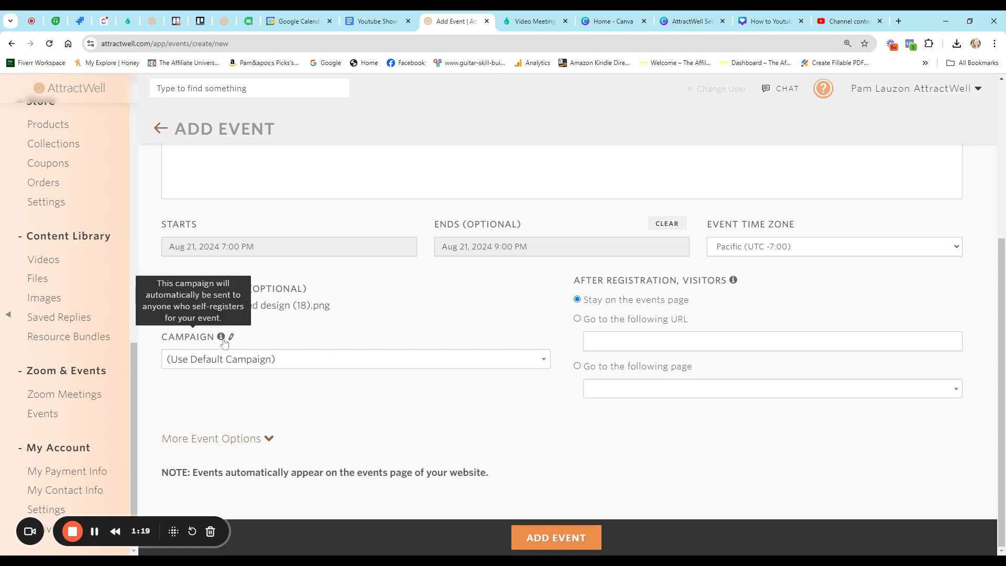
{"action": "mouse_move", "coordinate": [221, 337]}
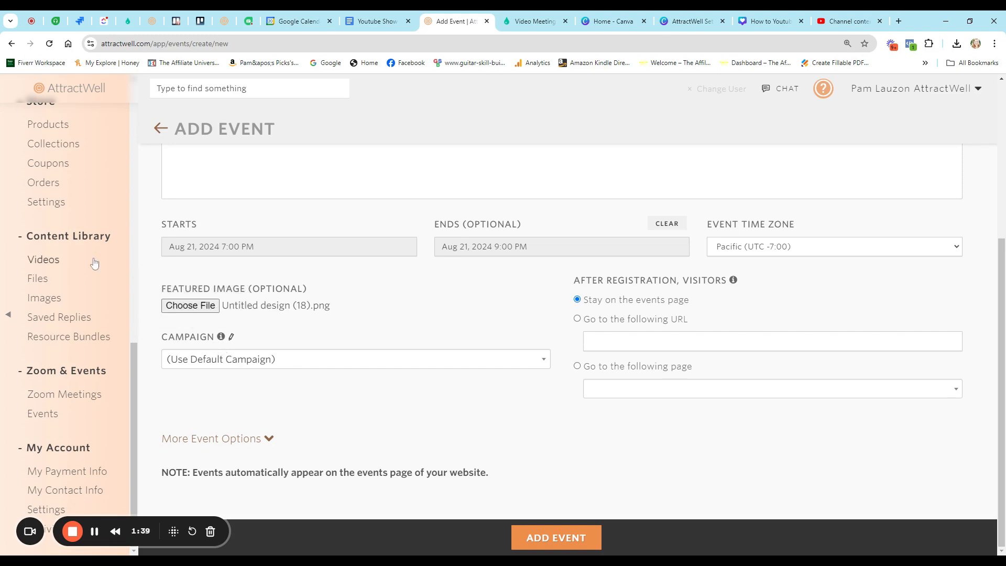
- Keep the default campaign and expand More Event Options
{"action": "left_click", "coordinate": [194, 359]}
{"action": "left_click", "coordinate": [296, 342]}
{"action": "left_click", "coordinate": [247, 439]}
{"action": "scroll", "coordinate": [318, 416], "scroll_direction": "down", "scroll_amount": 4}
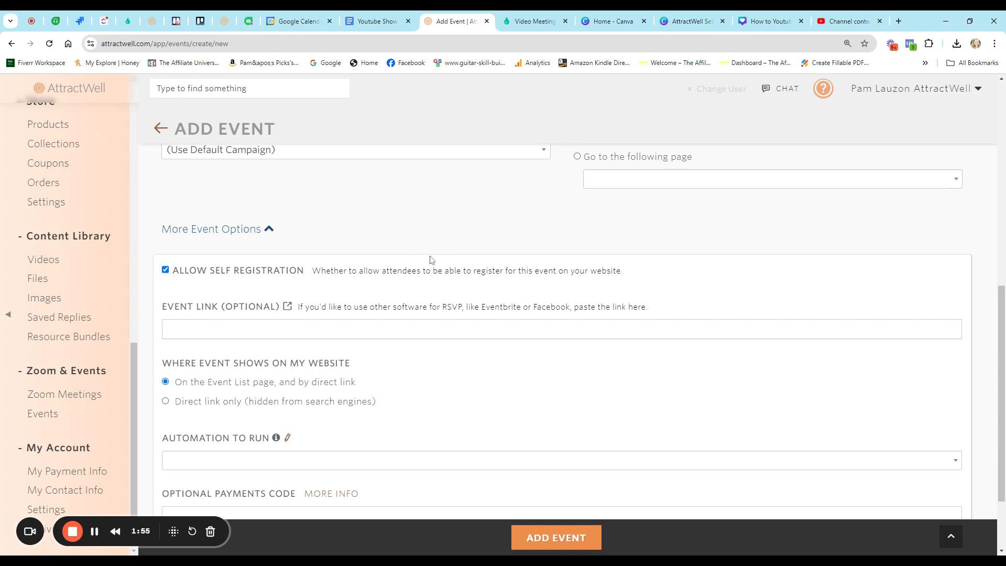
- Uncheck Allow Self Registration and review the remaining event options
{"action": "left_click", "coordinate": [237, 272]}
{"action": "scroll", "coordinate": [367, 345], "scroll_direction": "up", "scroll_amount": 2}
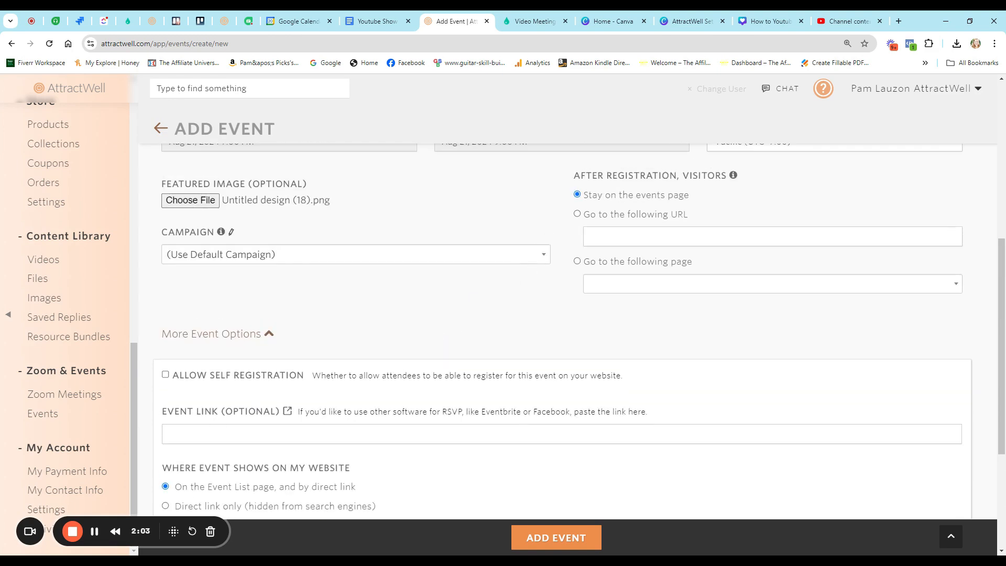
{"action": "scroll", "coordinate": [580, 327], "scroll_direction": "down", "scroll_amount": 1}
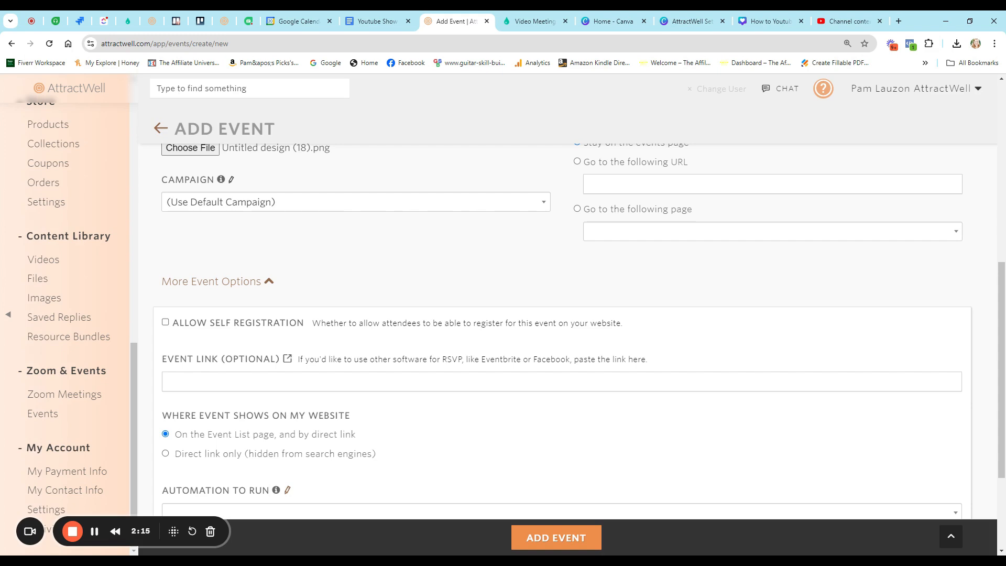
{"action": "scroll", "coordinate": [367, 314], "scroll_direction": "up", "scroll_amount": 3}
{"action": "scroll", "coordinate": [70, 238], "scroll_direction": "up", "scroll_amount": 6}
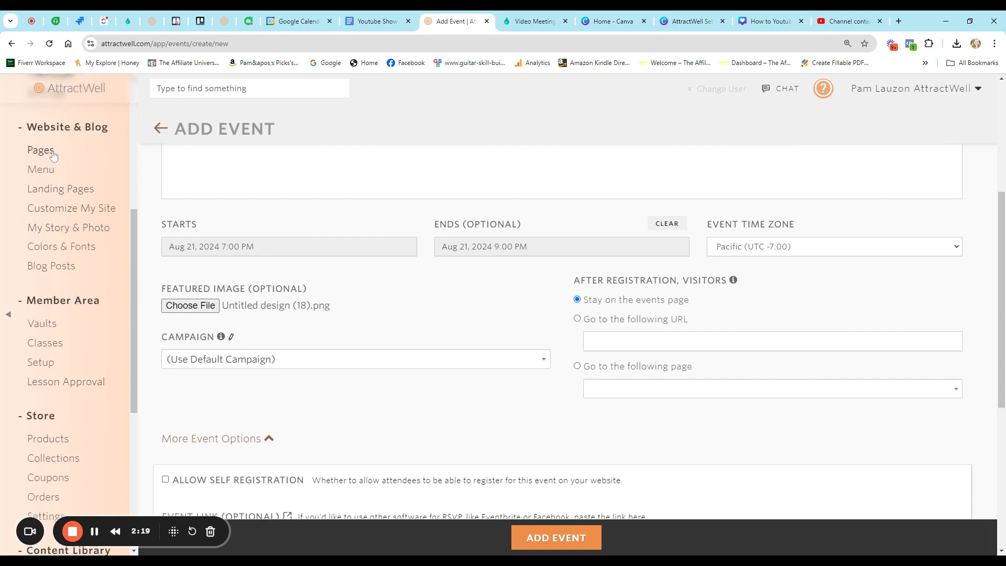
{"action": "scroll", "coordinate": [204, 387], "scroll_direction": "down", "scroll_amount": 4}
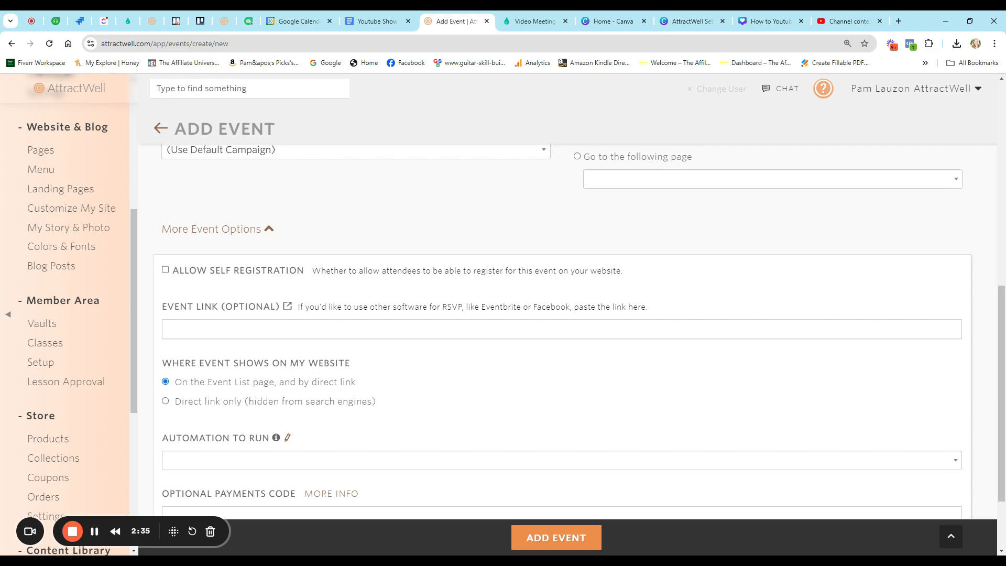
{"action": "scroll", "coordinate": [287, 337], "scroll_direction": "up", "scroll_amount": 2}
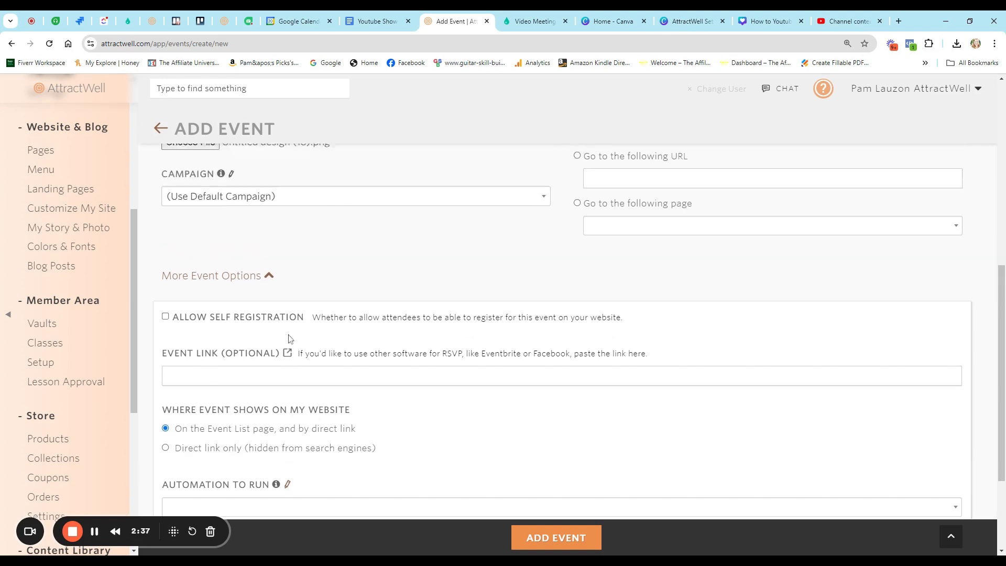
{"action": "scroll", "coordinate": [354, 281], "scroll_direction": "down", "scroll_amount": 2}
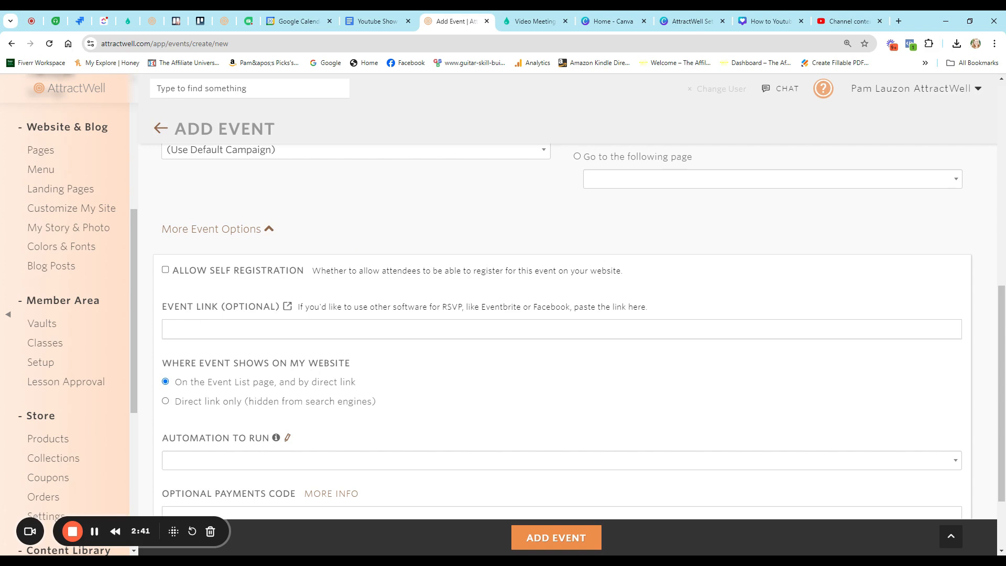
{"action": "scroll", "coordinate": [411, 345], "scroll_direction": "down", "scroll_amount": 2}
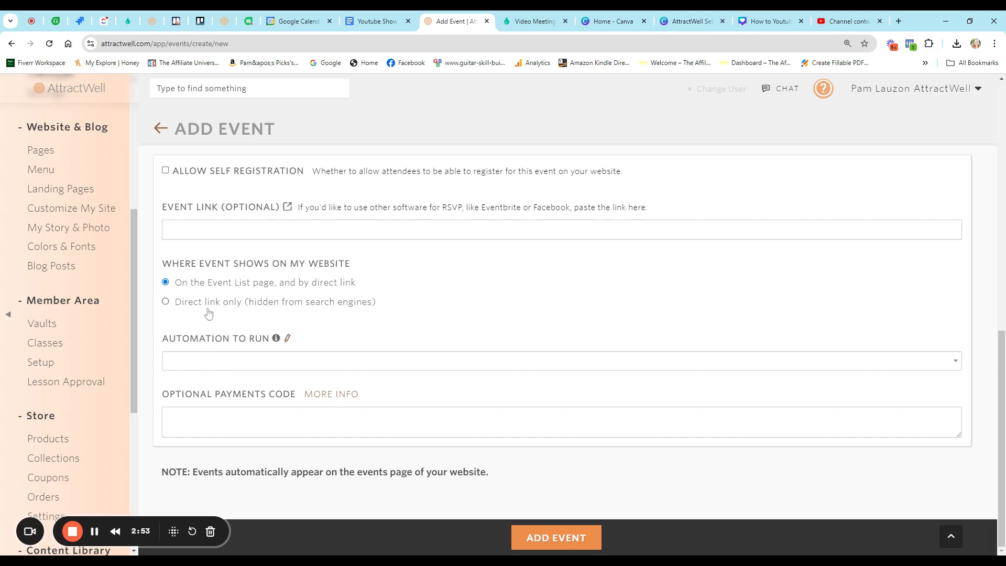
{"action": "scroll", "coordinate": [309, 309], "scroll_direction": "up", "scroll_amount": 7}
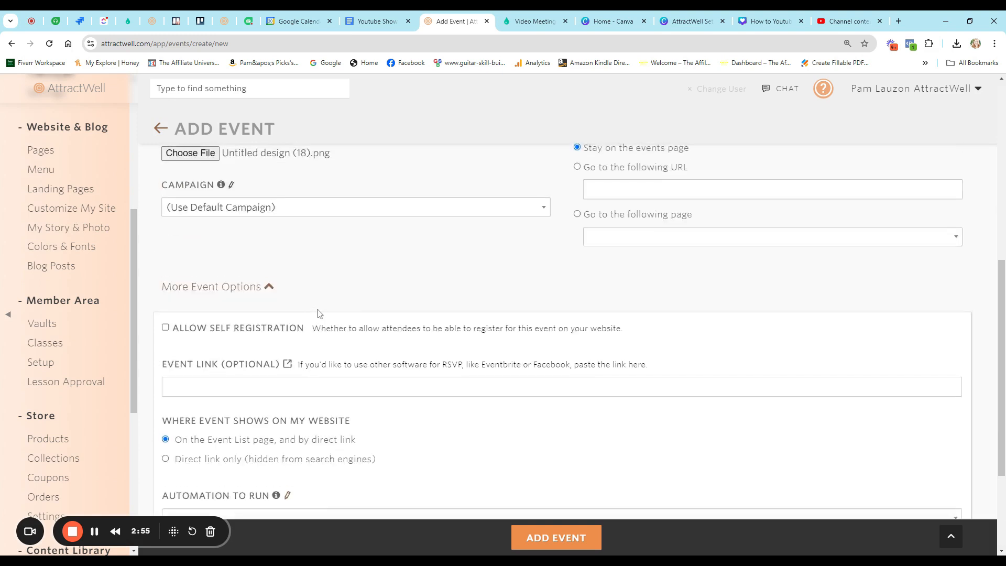
{"action": "scroll", "coordinate": [302, 297], "scroll_direction": "down", "scroll_amount": 4}
- Re-enable Allow Self Registration and publish the event with ADD EVENT
{"action": "left_click", "coordinate": [245, 335]}
{"action": "left_click", "coordinate": [517, 537]}
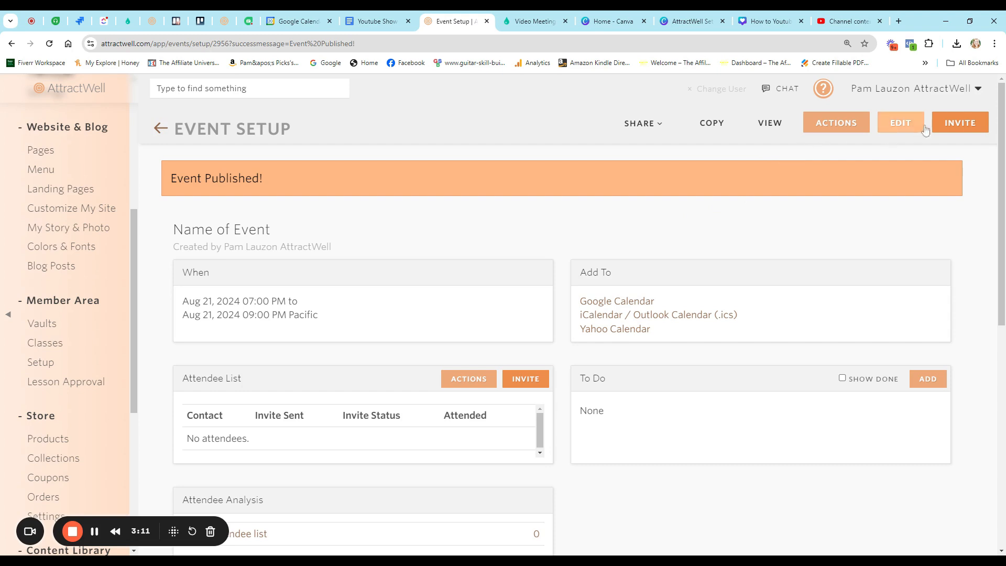
- Preview the public Name of Event page and its Register form, then return to Event Setup
{"action": "left_click", "coordinate": [768, 122]}
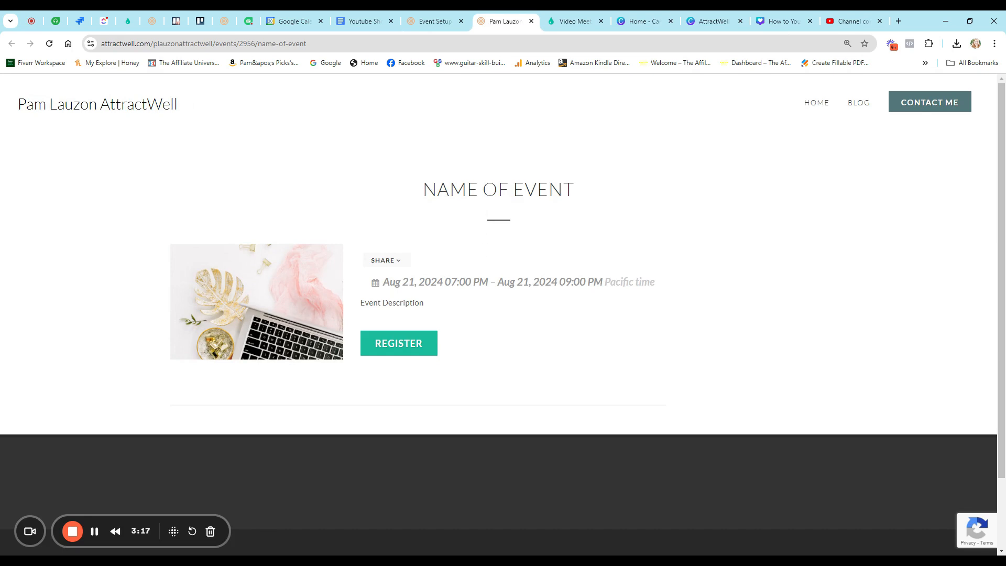
{"action": "left_click_drag", "start_coordinate": [423, 190], "coordinate": [575, 190]}
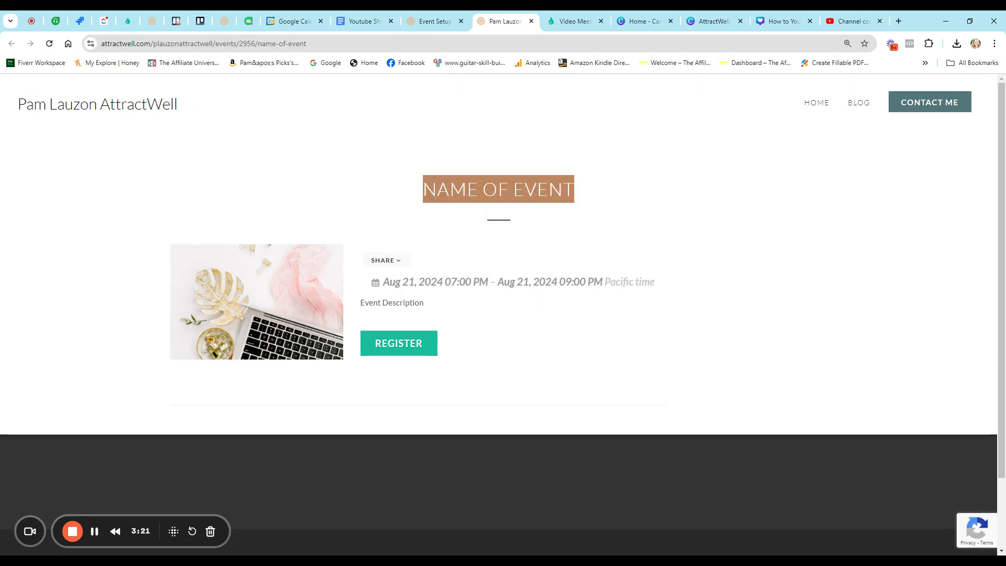
{"action": "left_click_drag", "start_coordinate": [361, 303], "coordinate": [438, 312]}
{"action": "left_click", "coordinate": [394, 350]}
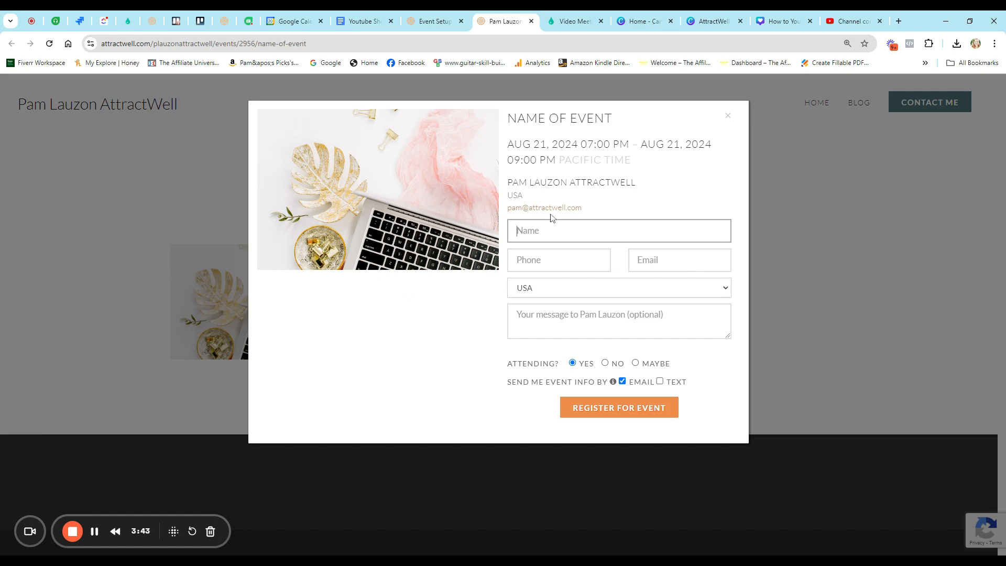
{"action": "left_click", "coordinate": [728, 115]}
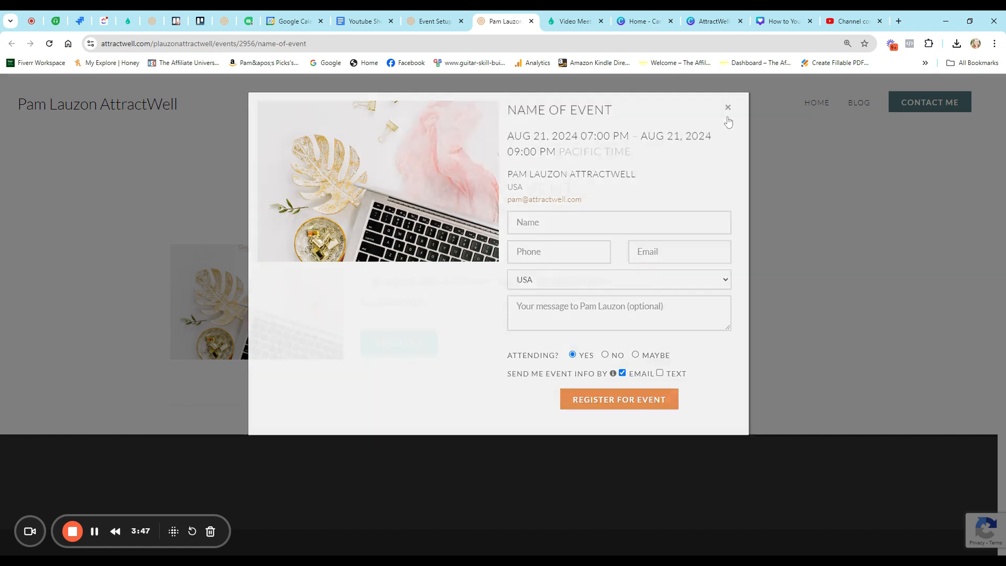
{"action": "left_click", "coordinate": [446, 24]}
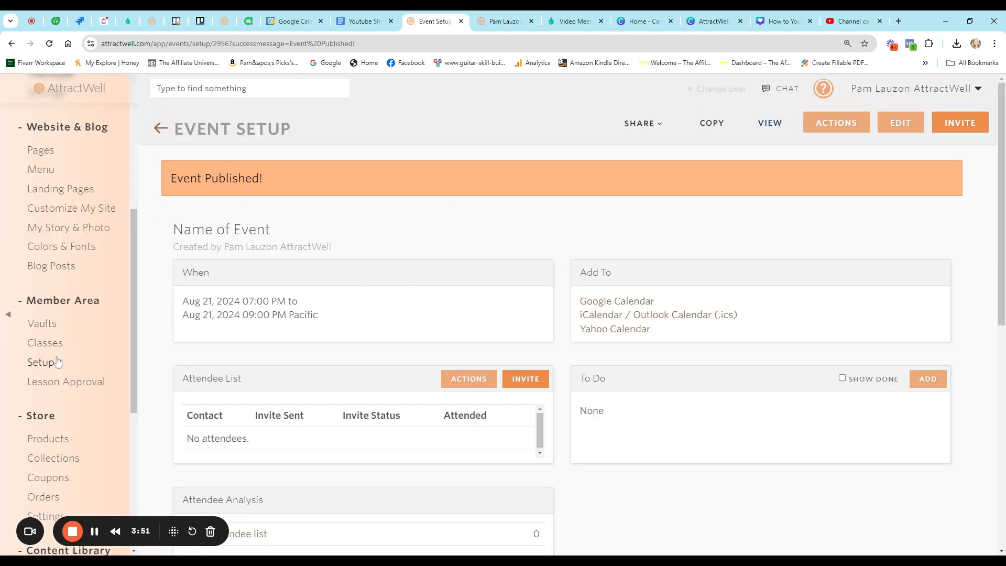
{"action": "scroll", "coordinate": [61, 356], "scroll_direction": "down", "scroll_amount": 8}
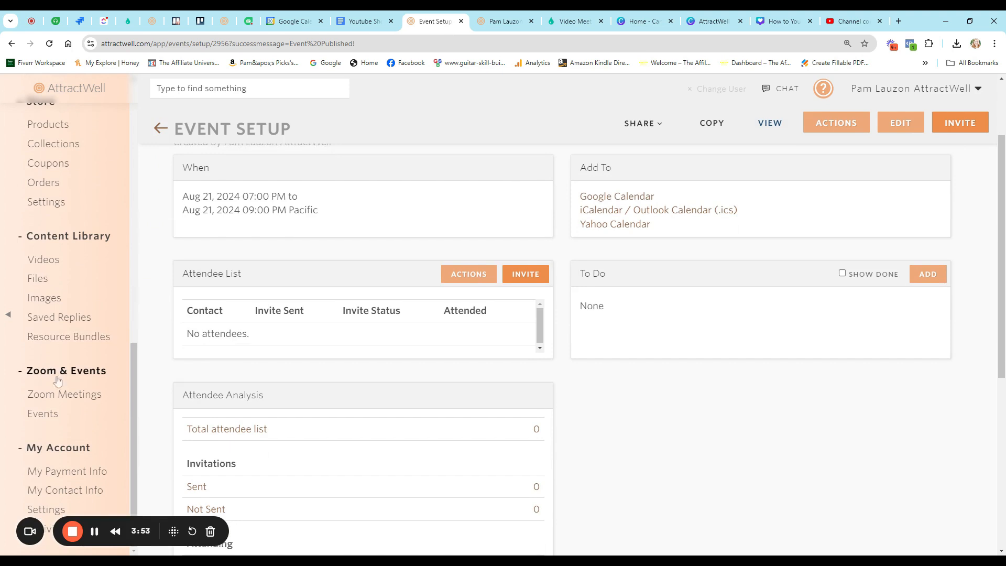
{"action": "left_click", "coordinate": [44, 416]}
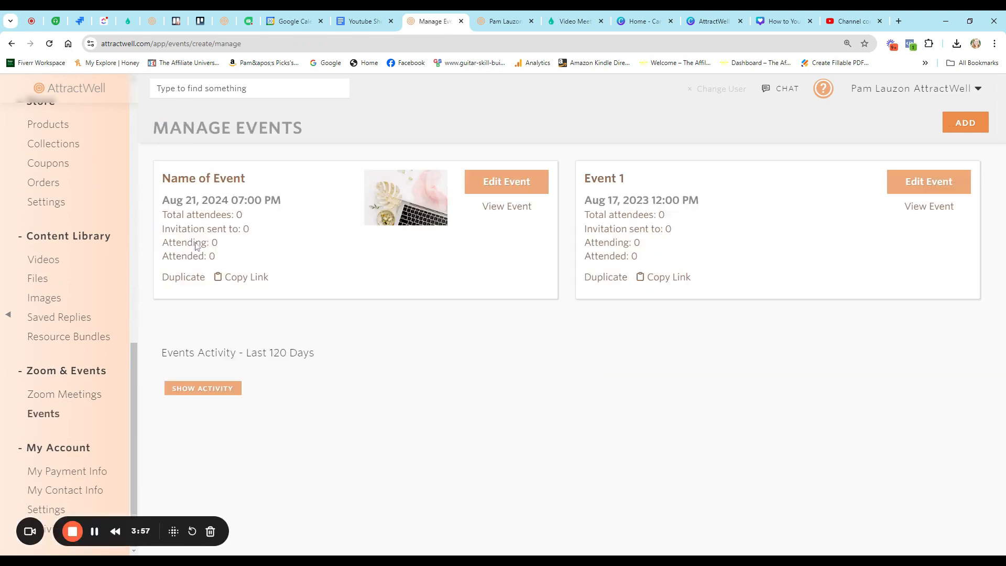
{"action": "left_click", "coordinate": [185, 187]}
{"action": "scroll", "coordinate": [259, 253], "scroll_direction": "down", "scroll_amount": 3}
{"action": "scroll", "coordinate": [259, 254], "scroll_direction": "down", "scroll_amount": 2}
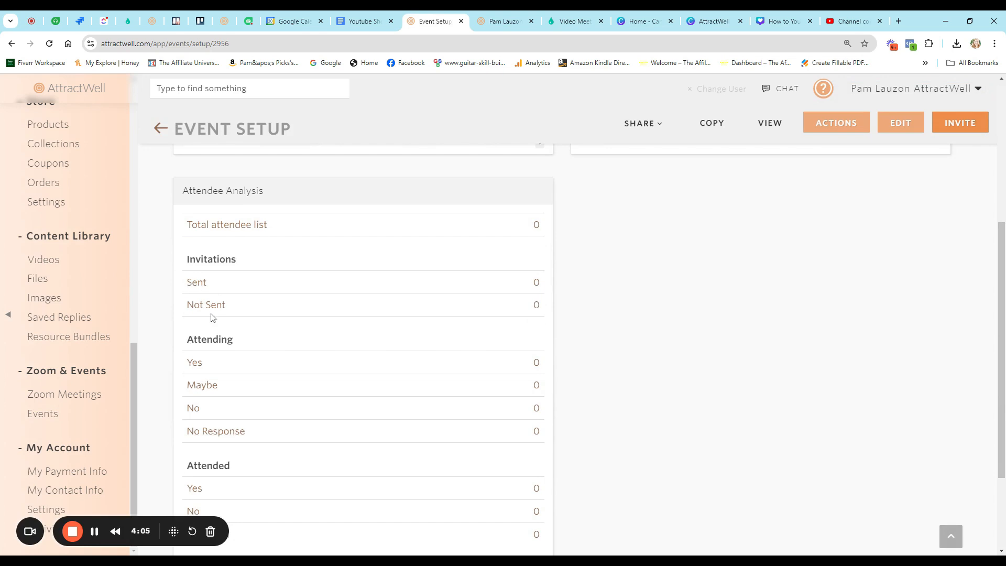
{"action": "scroll", "coordinate": [212, 316], "scroll_direction": "down", "scroll_amount": 2}
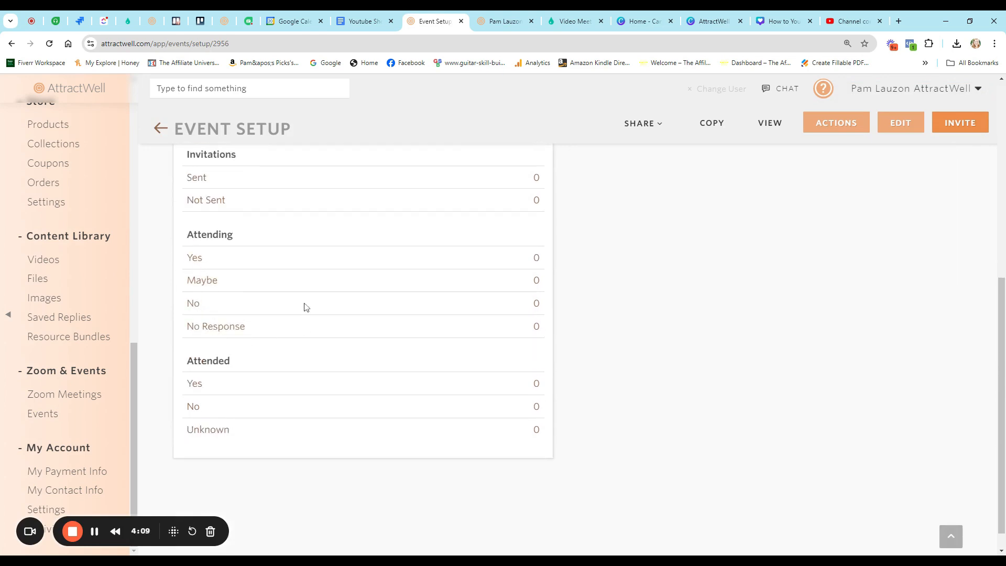
{"action": "scroll", "coordinate": [310, 312], "scroll_direction": "up", "scroll_amount": 3}
{"action": "scroll", "coordinate": [526, 352], "scroll_direction": "down", "scroll_amount": 1}
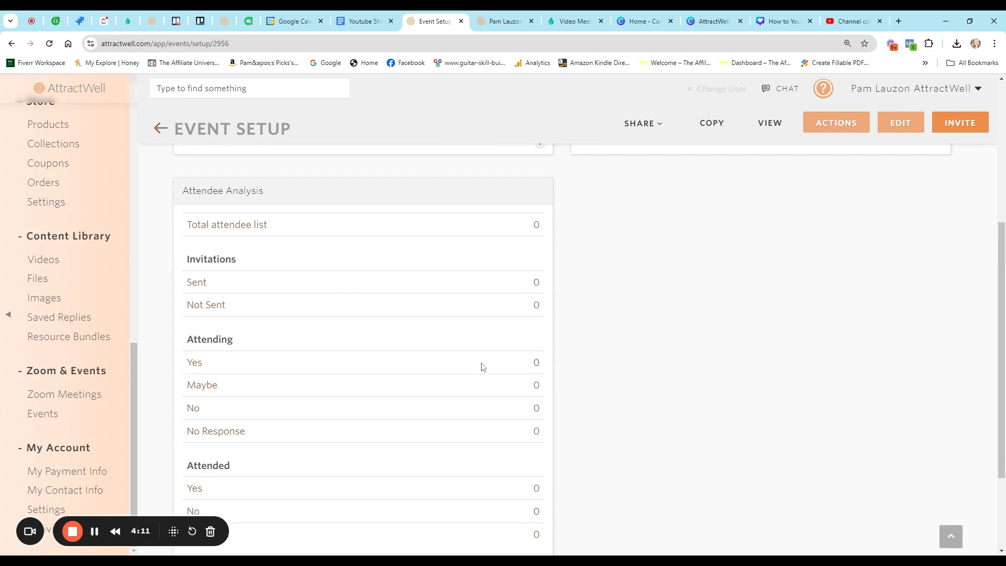
{"action": "scroll", "coordinate": [481, 366], "scroll_direction": "up", "scroll_amount": 5}
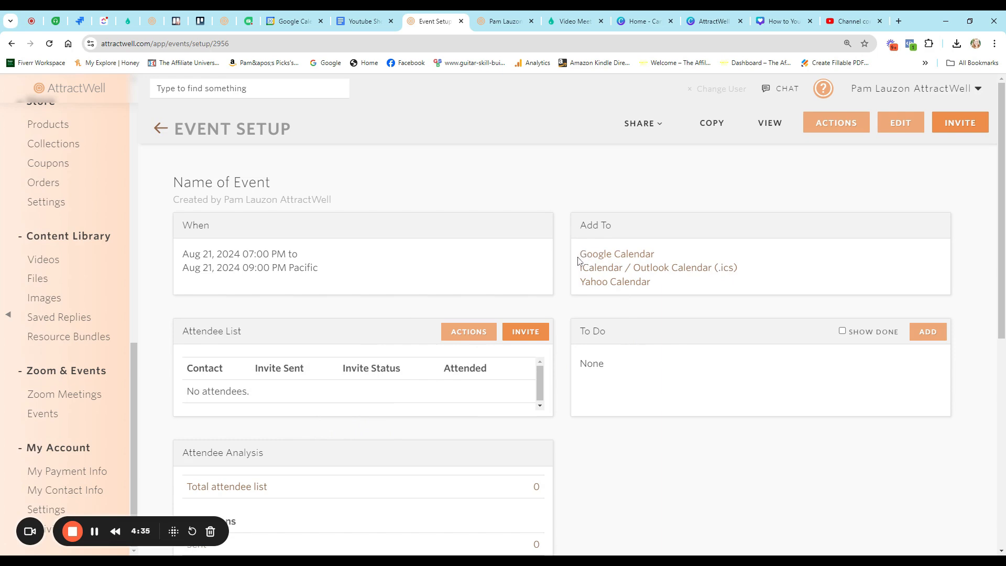
{"action": "left_click_drag", "start_coordinate": [579, 251], "coordinate": [754, 293]}
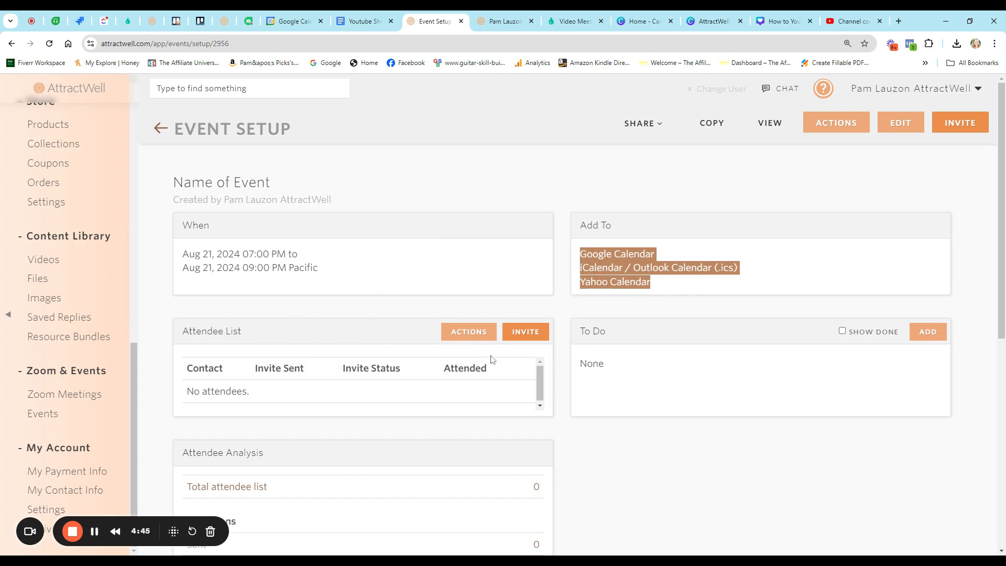
{"action": "scroll", "coordinate": [471, 313], "scroll_direction": "down", "scroll_amount": 3}
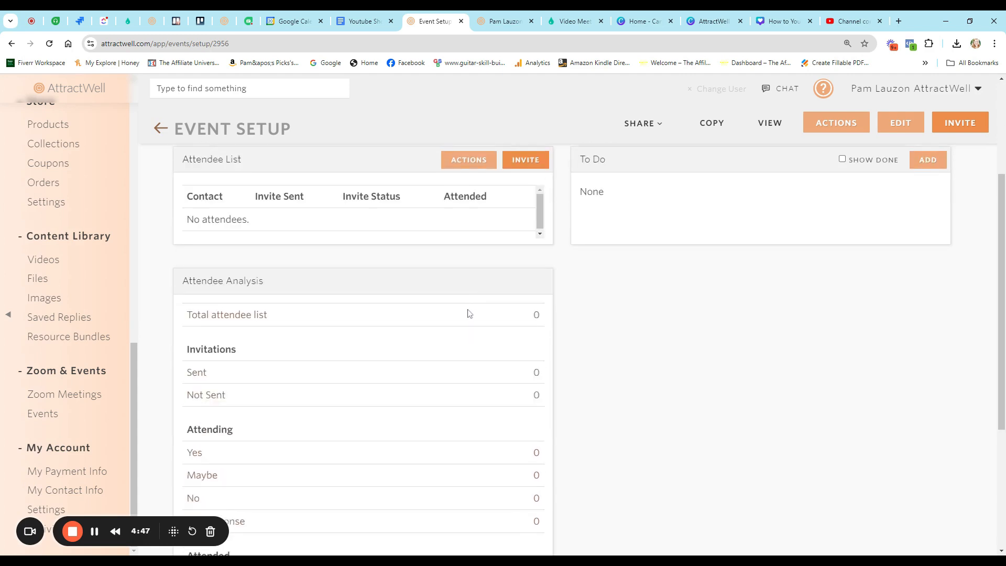
{"action": "scroll", "coordinate": [467, 312], "scroll_direction": "down", "scroll_amount": 4}
{"action": "scroll", "coordinate": [608, 367], "scroll_direction": "up", "scroll_amount": 7}
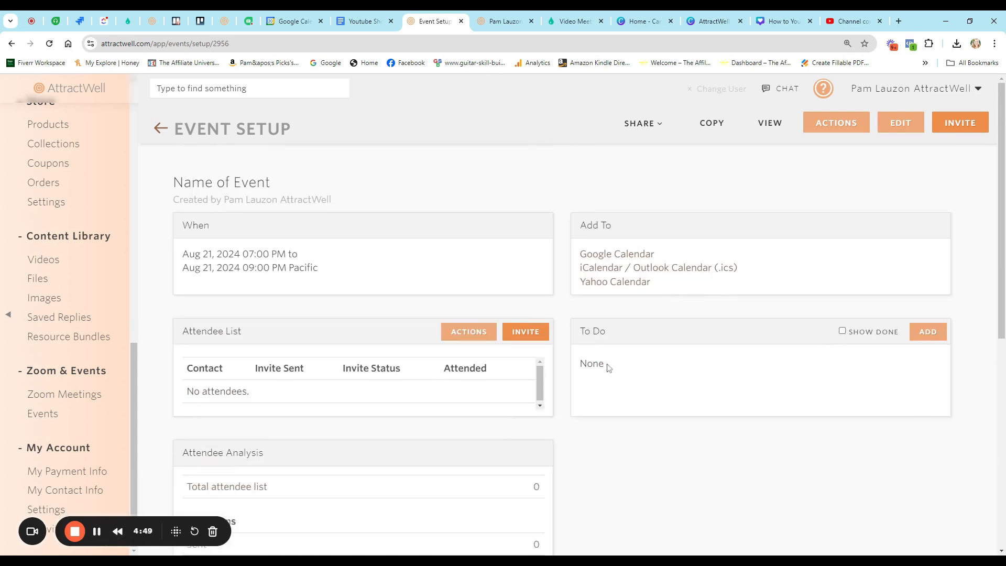
{"action": "left_click", "coordinate": [643, 124]}
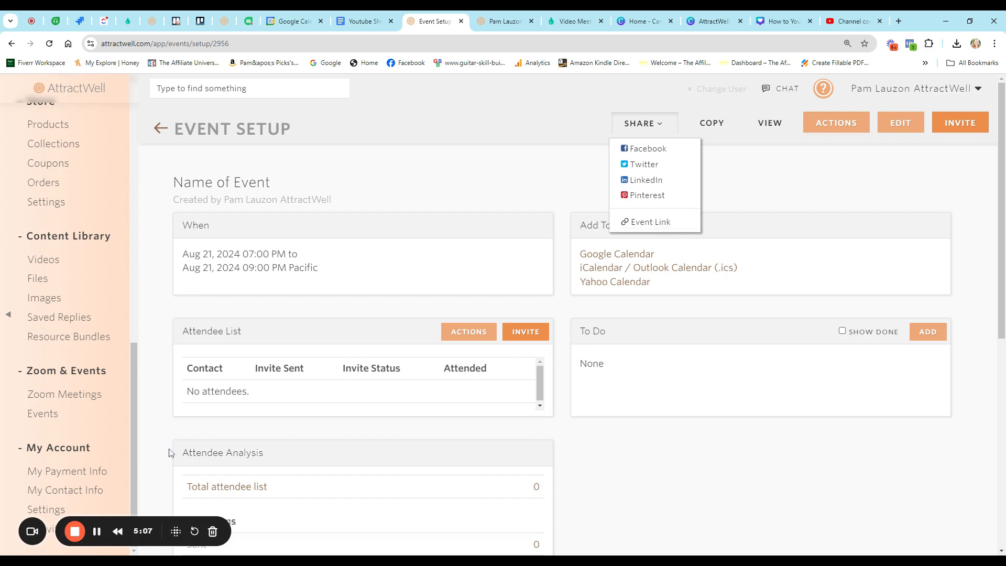
{"action": "left_click", "coordinate": [340, 282]}
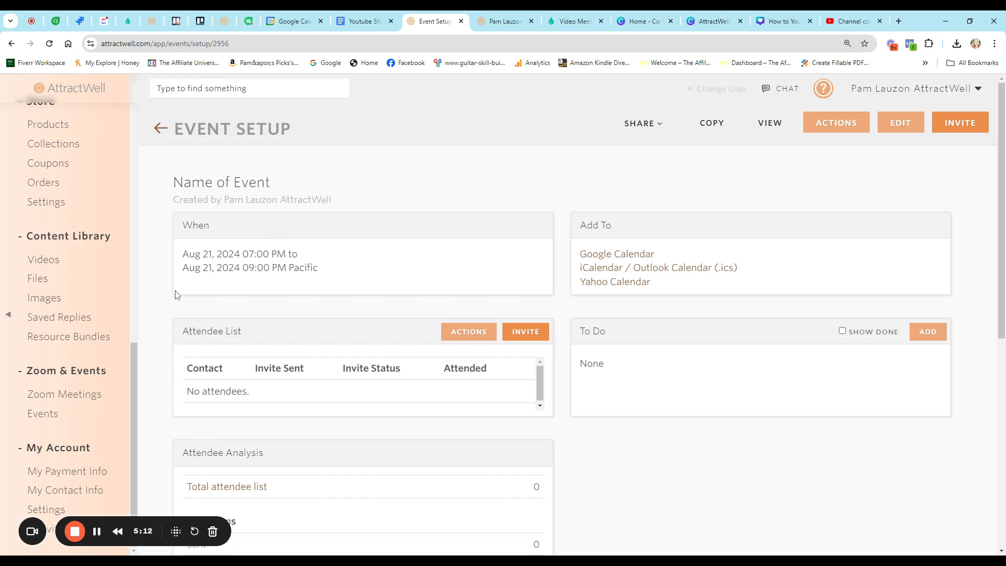
{"action": "scroll", "coordinate": [68, 290], "scroll_direction": "up", "scroll_amount": 4}
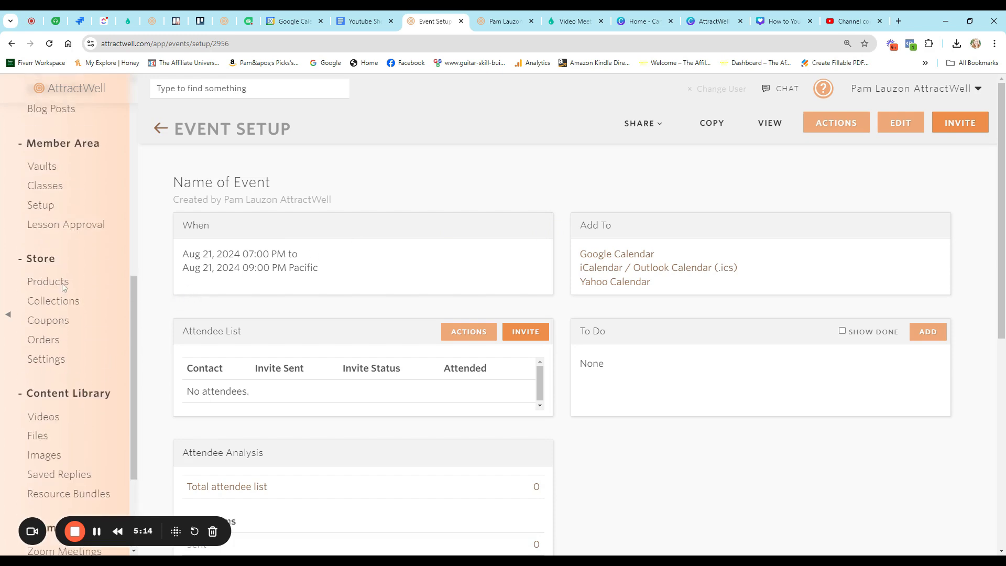
{"action": "scroll", "coordinate": [76, 287], "scroll_direction": "up", "scroll_amount": 5}
- Add a new website page from the Blank template
{"action": "left_click", "coordinate": [47, 311]}
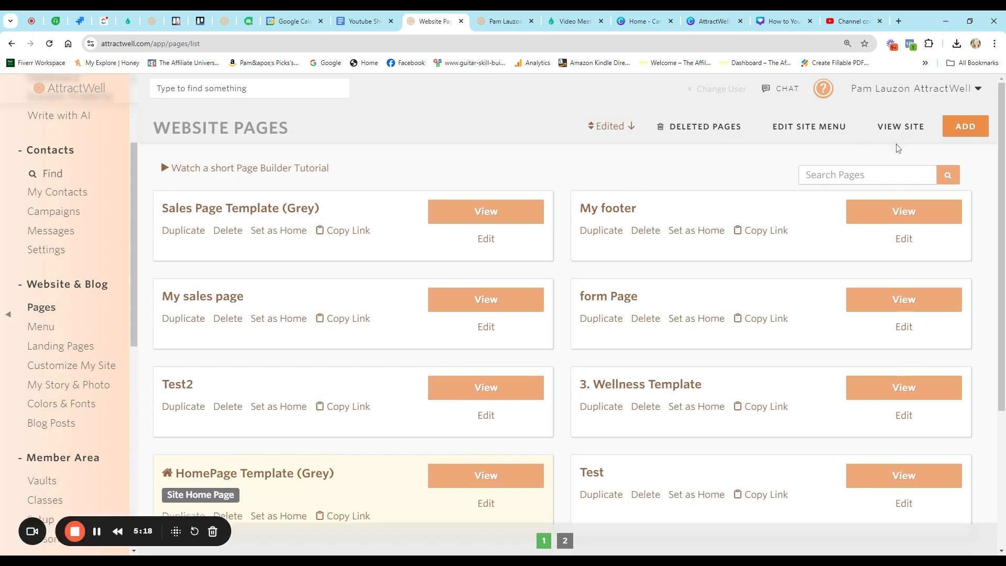
{"action": "left_click", "coordinate": [954, 129]}
{"action": "left_click", "coordinate": [110, 272]}
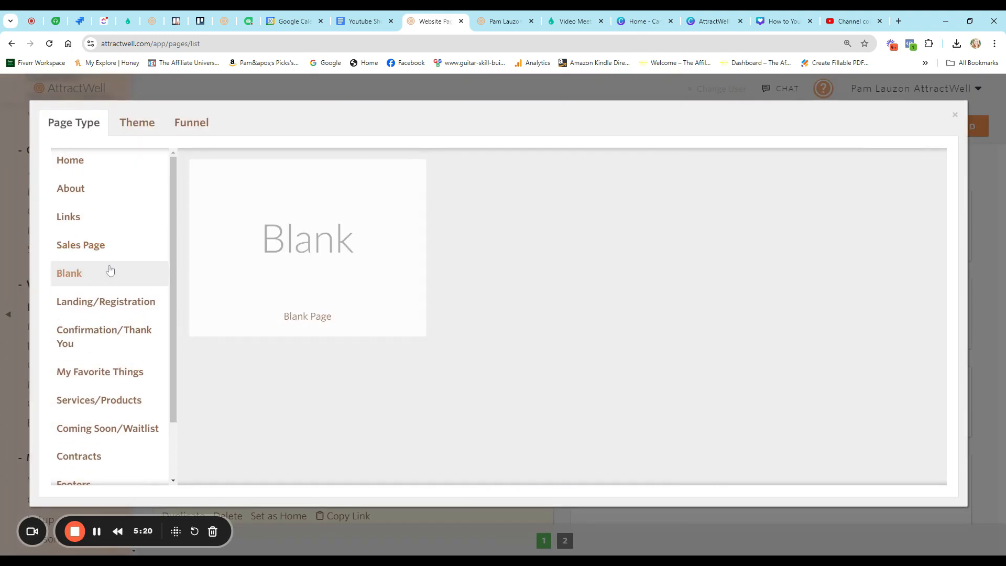
{"action": "left_click", "coordinate": [236, 257]}
- Name the page 'Event RSVP' in Page Settings
{"action": "left_click", "coordinate": [859, 121]}
{"action": "left_click", "coordinate": [797, 140]}
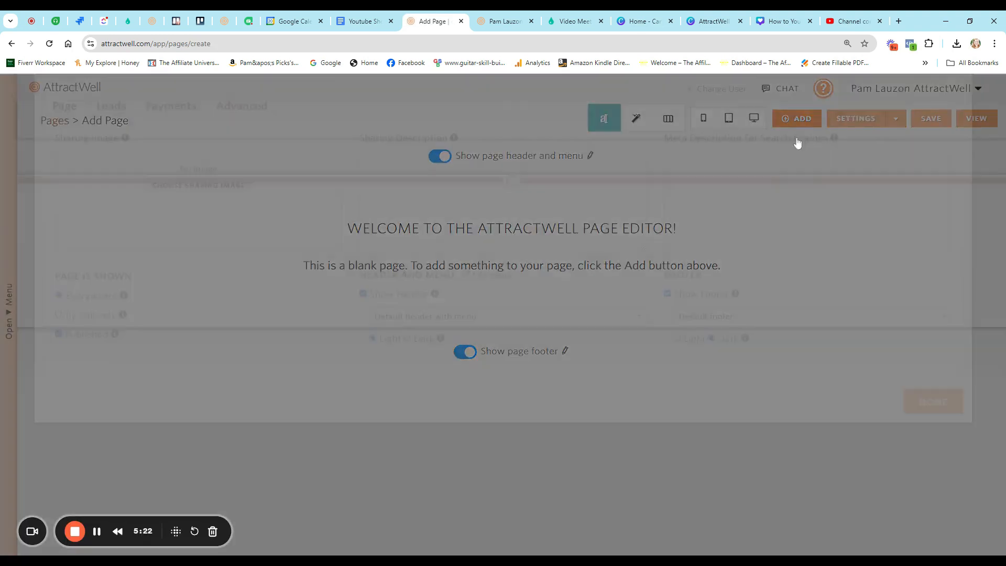
{"action": "left_click_drag", "start_coordinate": [84, 171], "coordinate": [34, 170]}
{"action": "type", "text": "Event RSVP"}
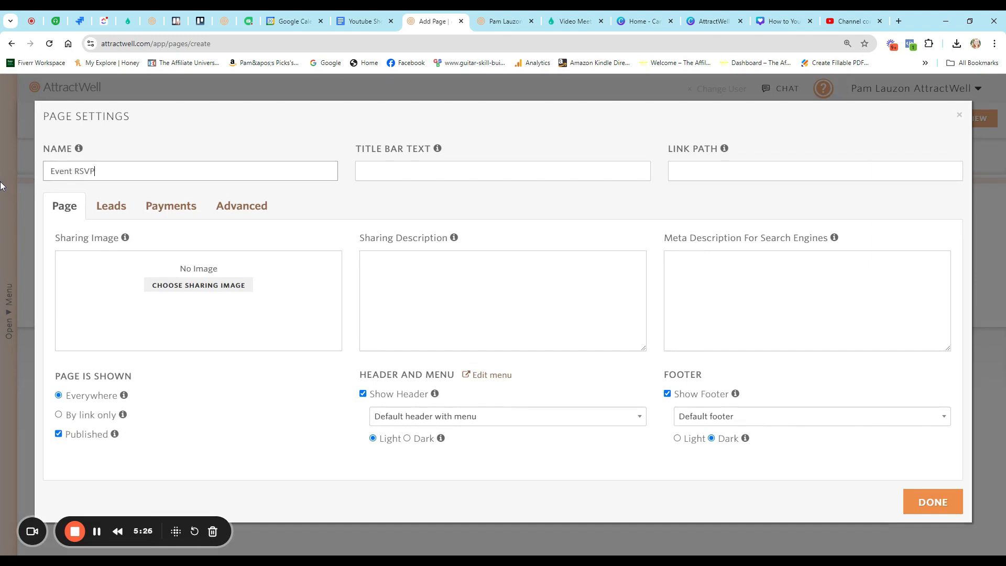
{"action": "key", "text": "Tab"}
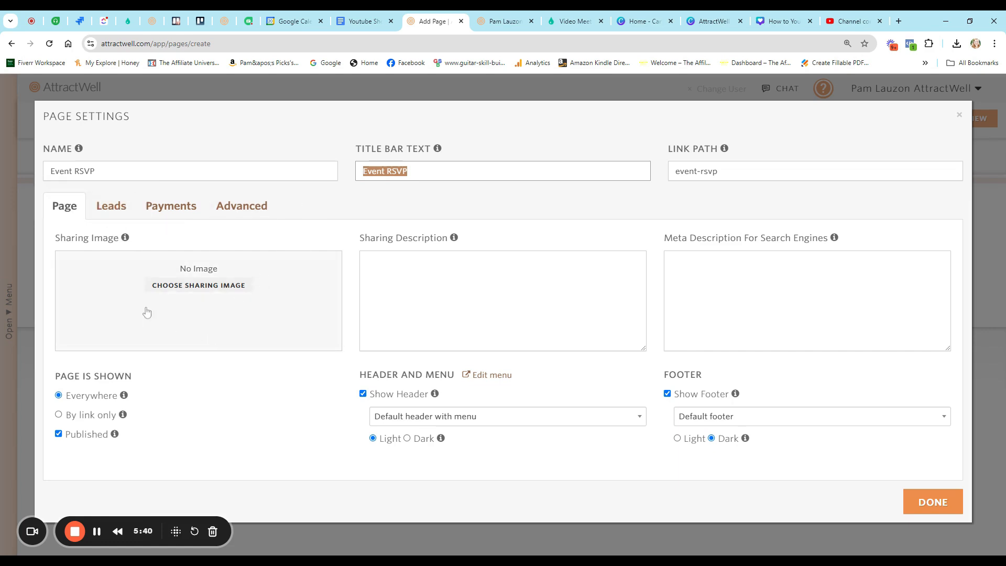
- Show the lead capture form on the page with the button label 'Buy Tickets'
{"action": "left_click", "coordinate": [112, 213]}
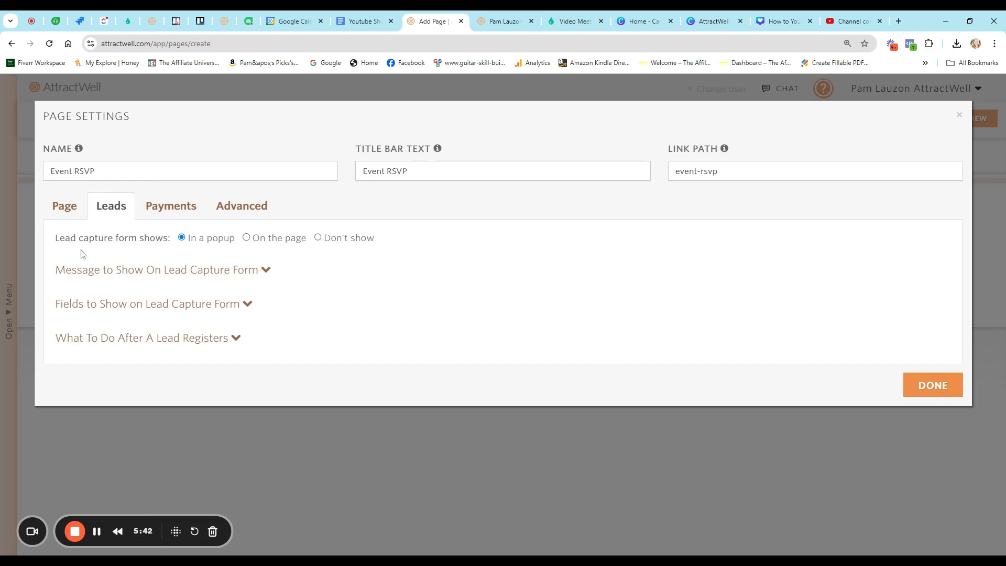
{"action": "left_click", "coordinate": [254, 240]}
{"action": "left_click", "coordinate": [226, 272]}
{"action": "left_click", "coordinate": [555, 367]}
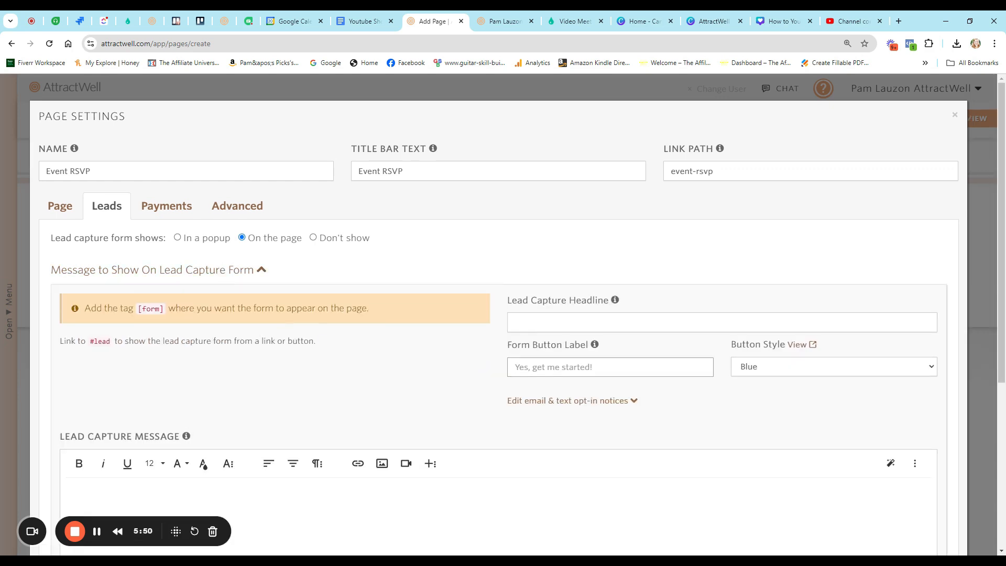
{"action": "type", "text": "Buy Tickets"}
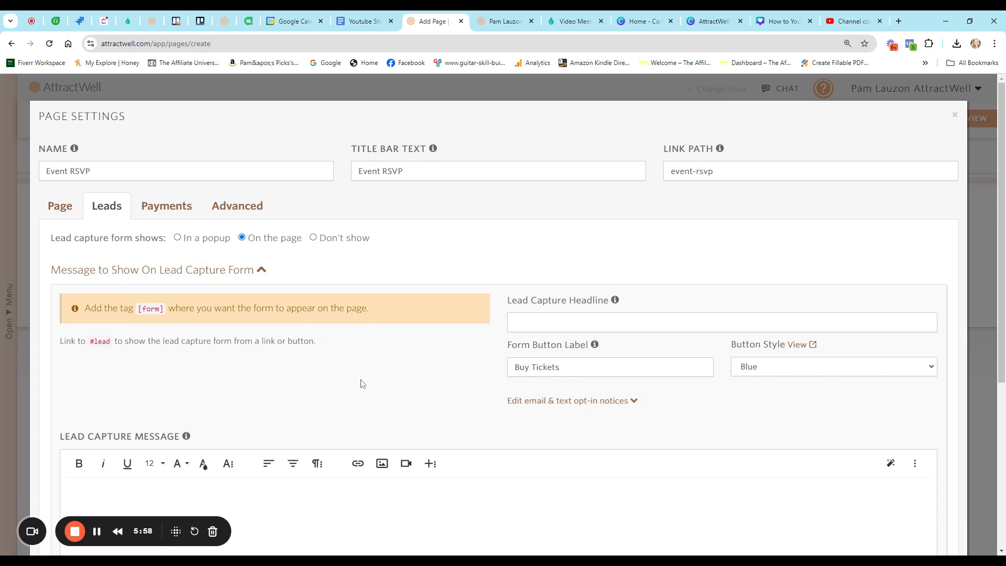
- Expand the form fields and after-registration sections to review them
{"action": "scroll", "coordinate": [365, 403], "scroll_direction": "down", "scroll_amount": 5}
{"action": "left_click", "coordinate": [190, 429]}
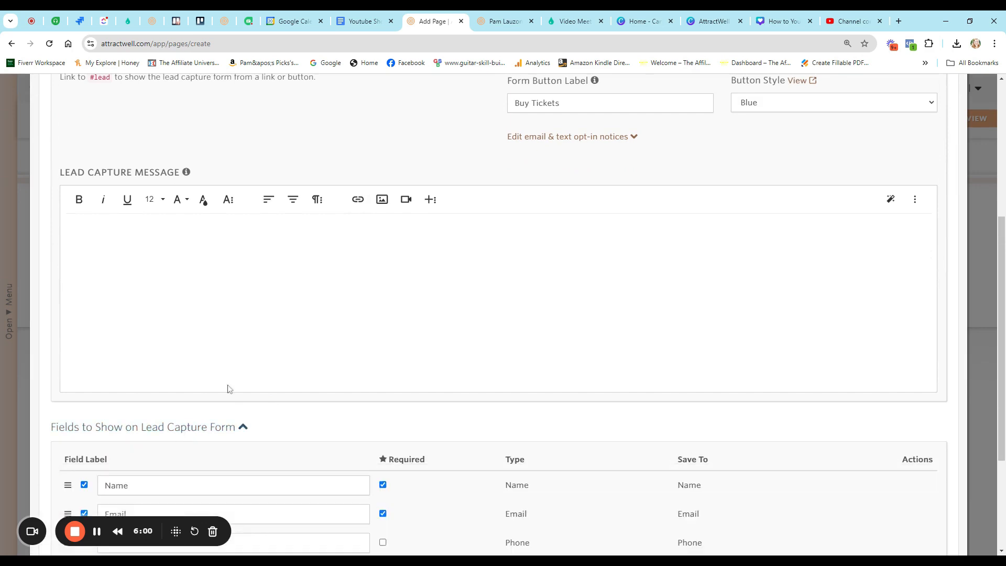
{"action": "scroll", "coordinate": [226, 382], "scroll_direction": "down", "scroll_amount": 4}
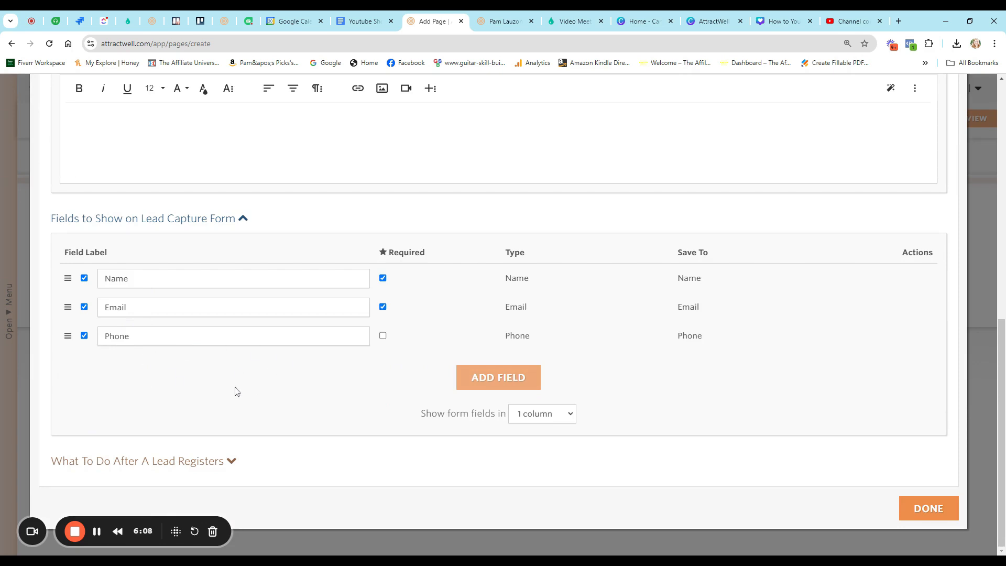
{"action": "left_click", "coordinate": [164, 463]}
{"action": "scroll", "coordinate": [231, 395], "scroll_direction": "down", "scroll_amount": 3}
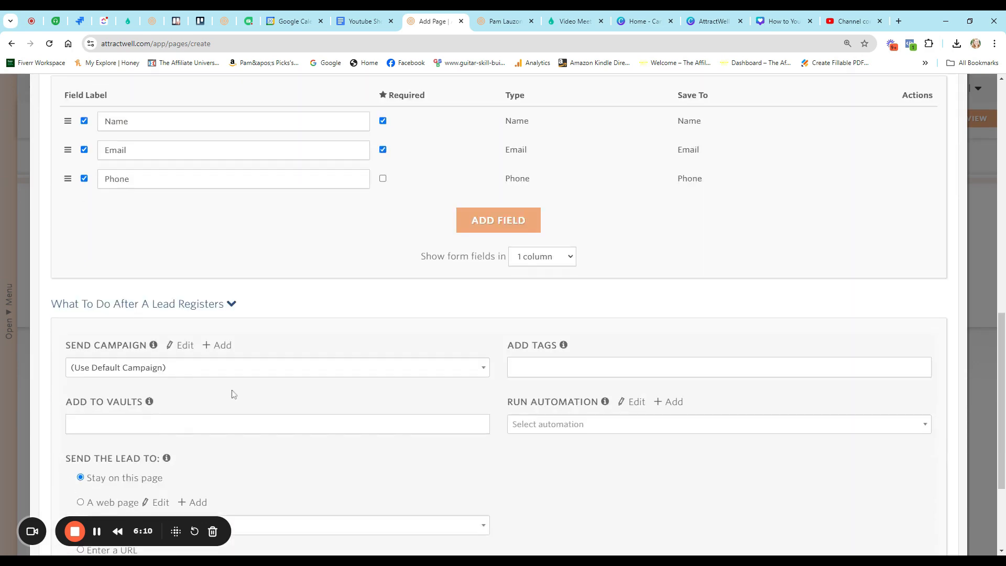
{"action": "scroll", "coordinate": [241, 375], "scroll_direction": "down", "scroll_amount": 2}
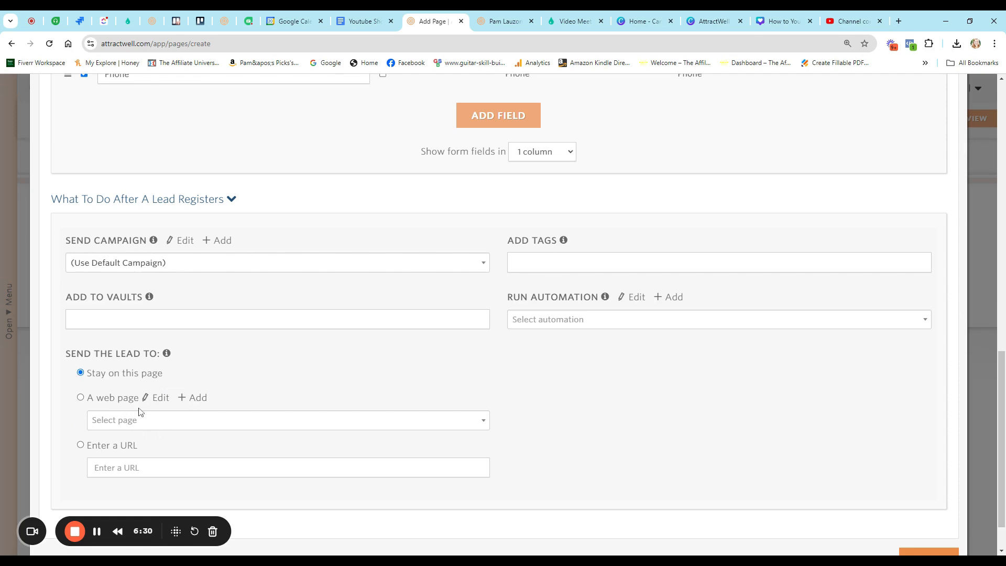
{"action": "scroll", "coordinate": [155, 400], "scroll_direction": "up", "scroll_amount": 12}
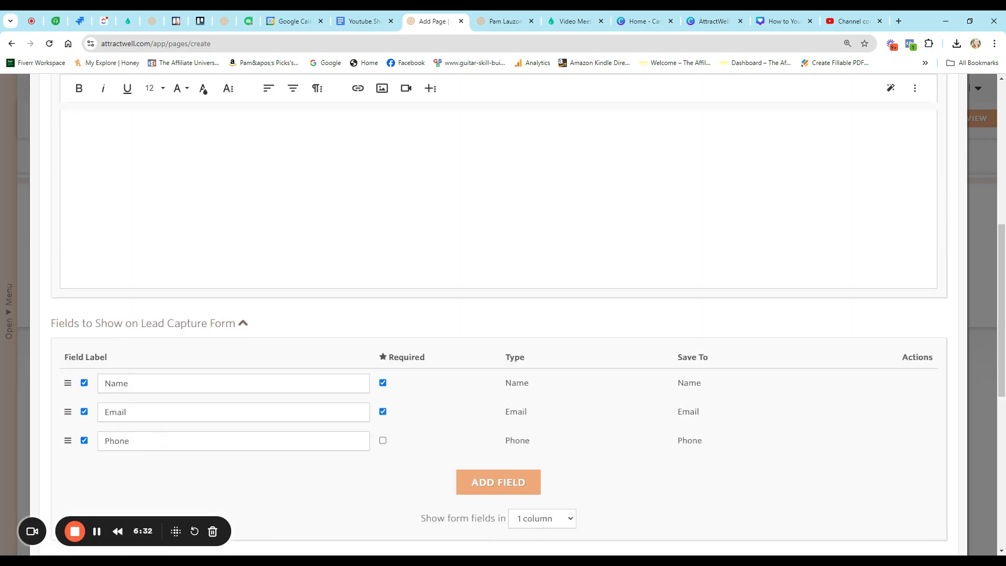
- Require payment through Stripe when leads register
{"action": "left_click", "coordinate": [171, 206]}
{"action": "left_click", "coordinate": [151, 239]}
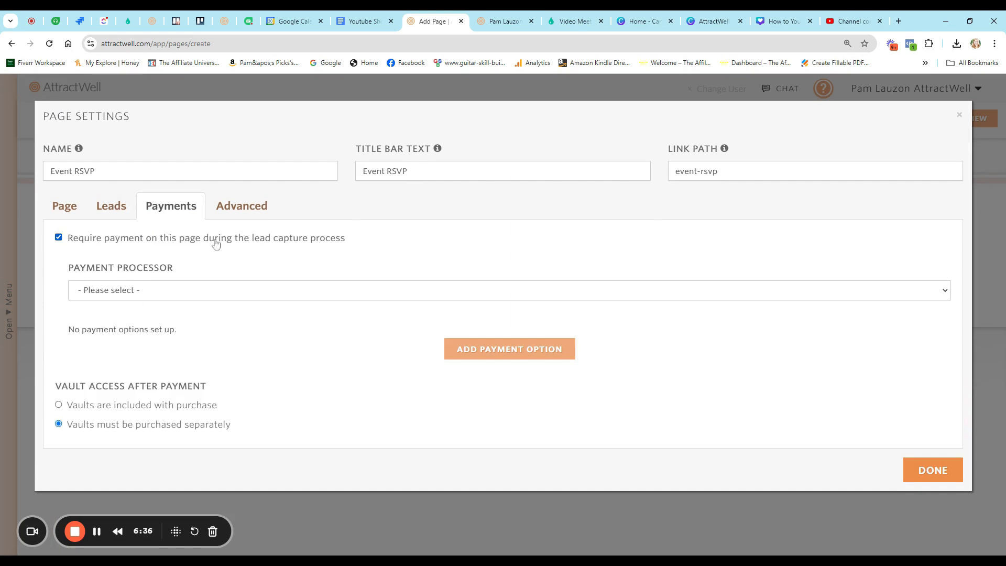
{"action": "left_click", "coordinate": [115, 292]}
{"action": "left_click", "coordinate": [108, 315]}
- Add a 'September 1 Event' payment option at $15.00, tagged September 1 Event, max 10 sales
{"action": "left_click", "coordinate": [451, 356]}
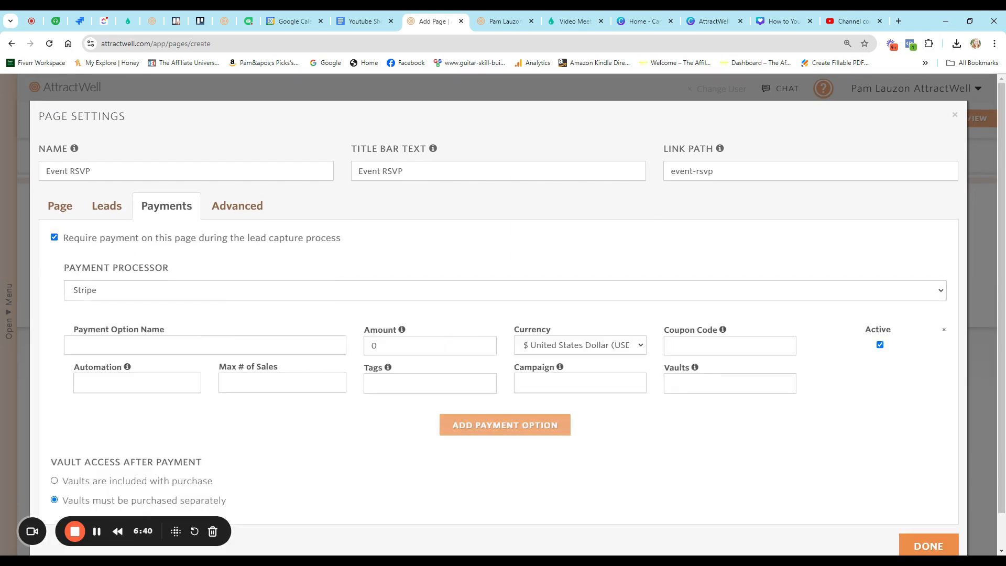
{"action": "scroll", "coordinate": [503, 314], "scroll_direction": "down", "scroll_amount": 1}
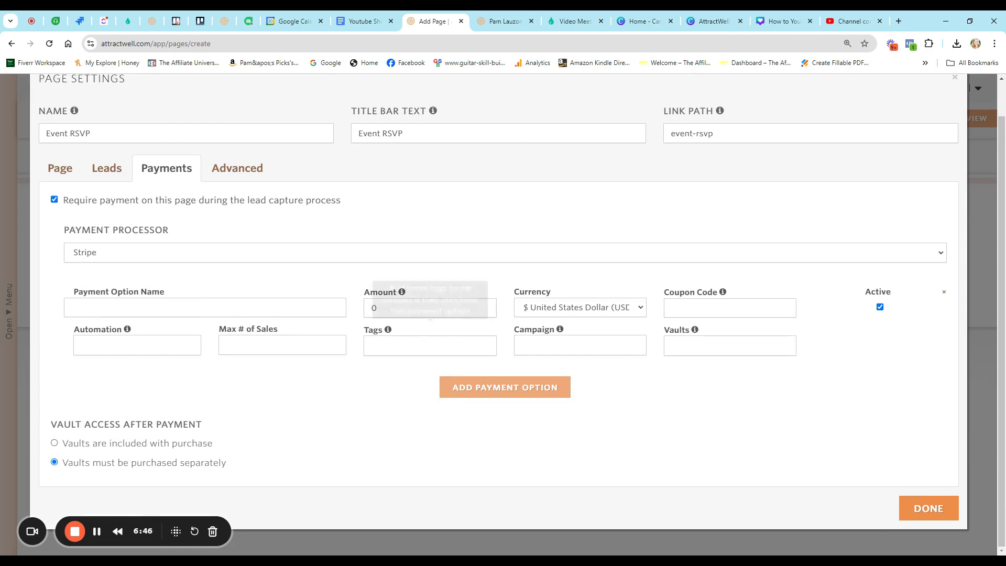
{"action": "left_click", "coordinate": [226, 308]}
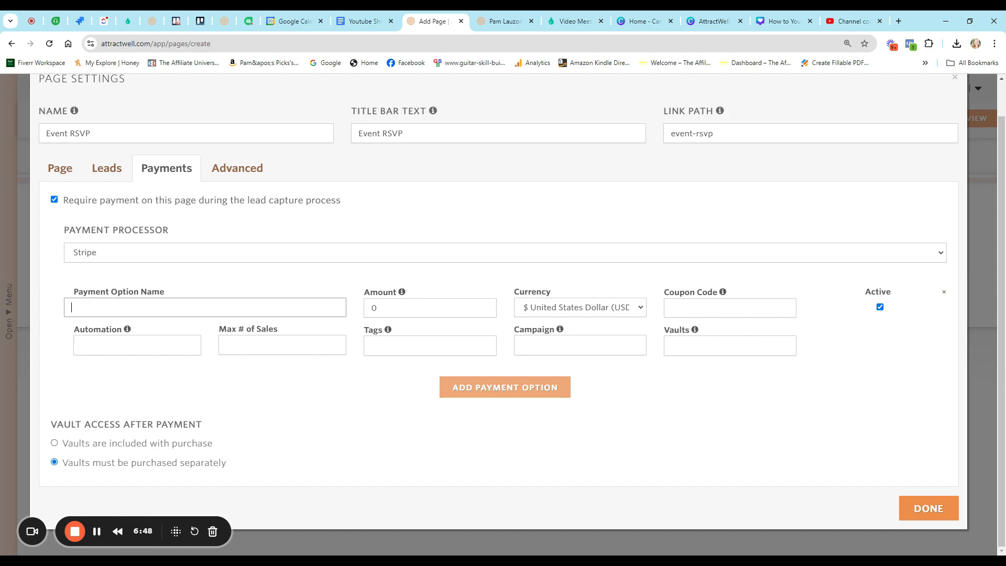
{"action": "type", "text": "September 1 Event"}
{"action": "key", "text": "Tab"}
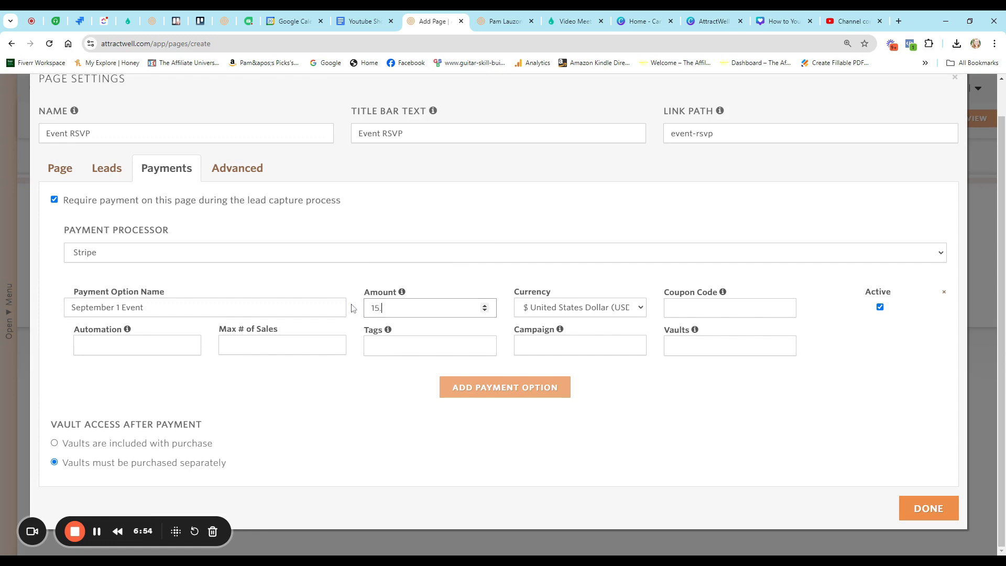
{"action": "left_click", "coordinate": [429, 345]}
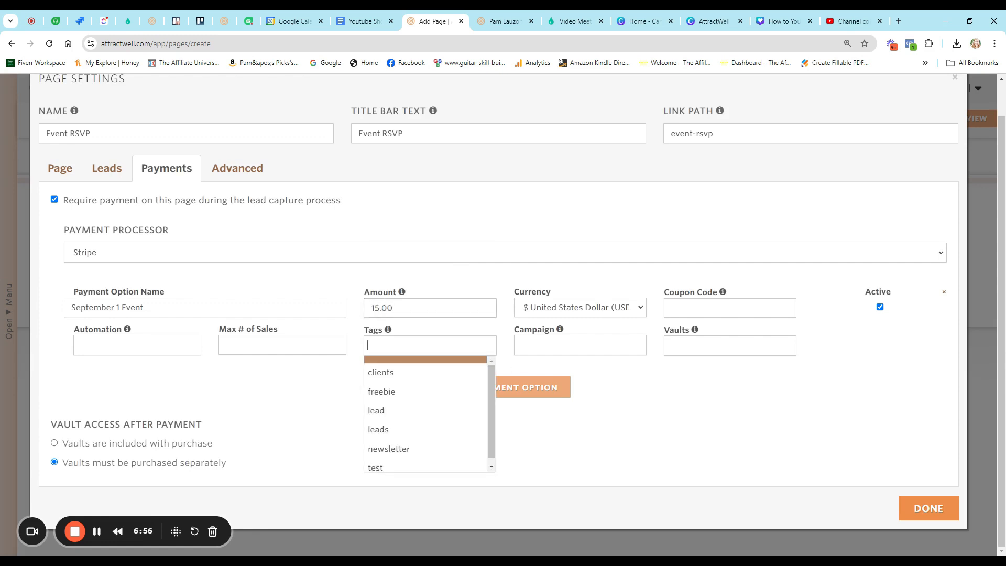
{"action": "type", "text": "September 1 Event"}
{"action": "left_click", "coordinate": [415, 366]}
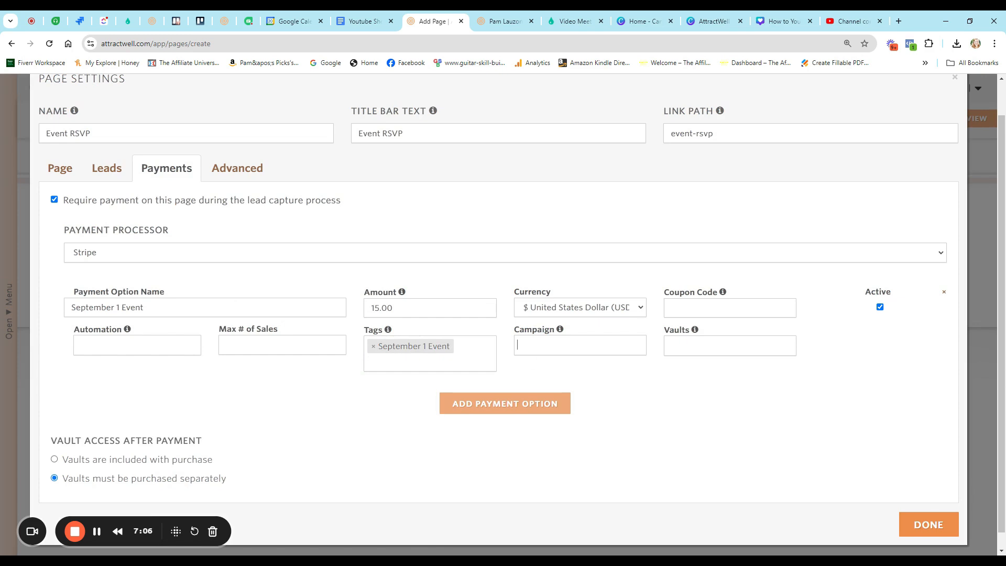
{"action": "left_click", "coordinate": [518, 345]}
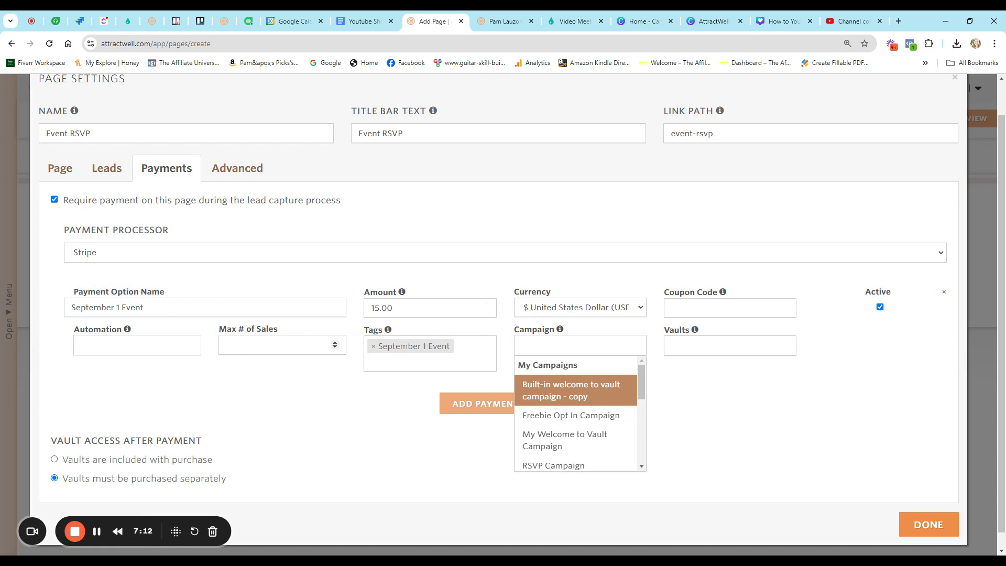
{"action": "left_click", "coordinate": [220, 345]}
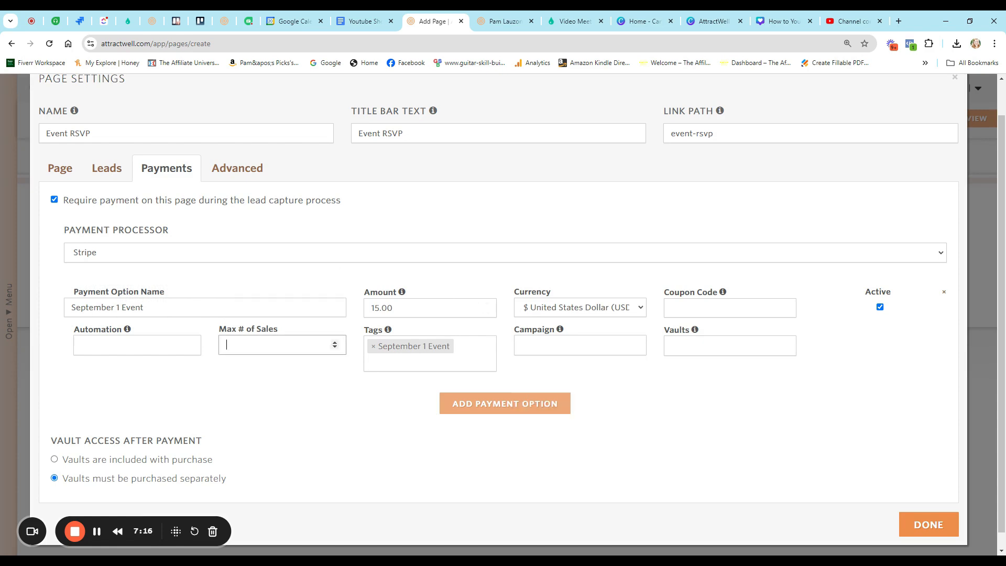
{"action": "type", "text": "1"}
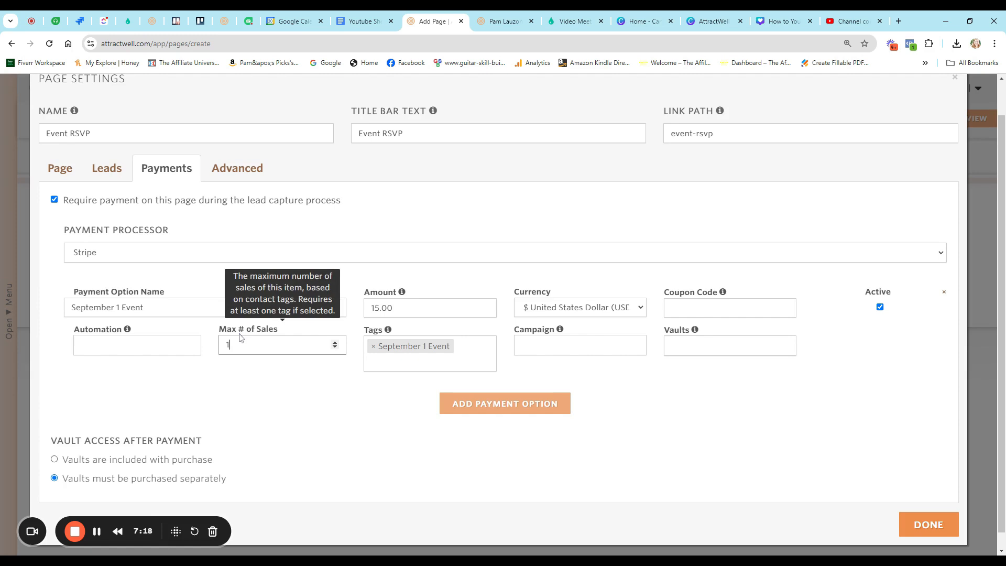
{"action": "left_click", "coordinate": [250, 371]}
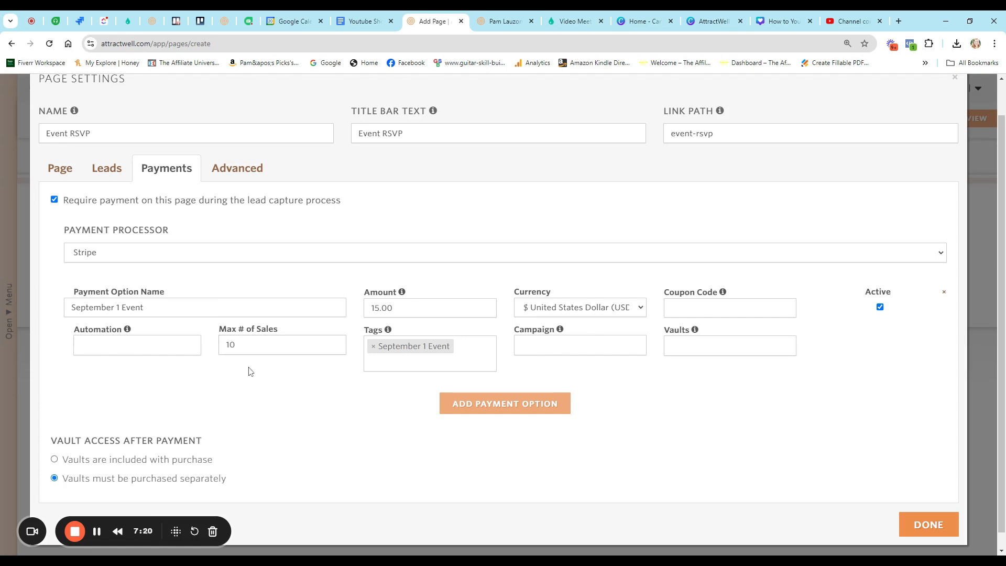
- Add an 'October 1 Event' payment option at $20.00, tagged October 1 Event
{"action": "left_click", "coordinate": [471, 410]}
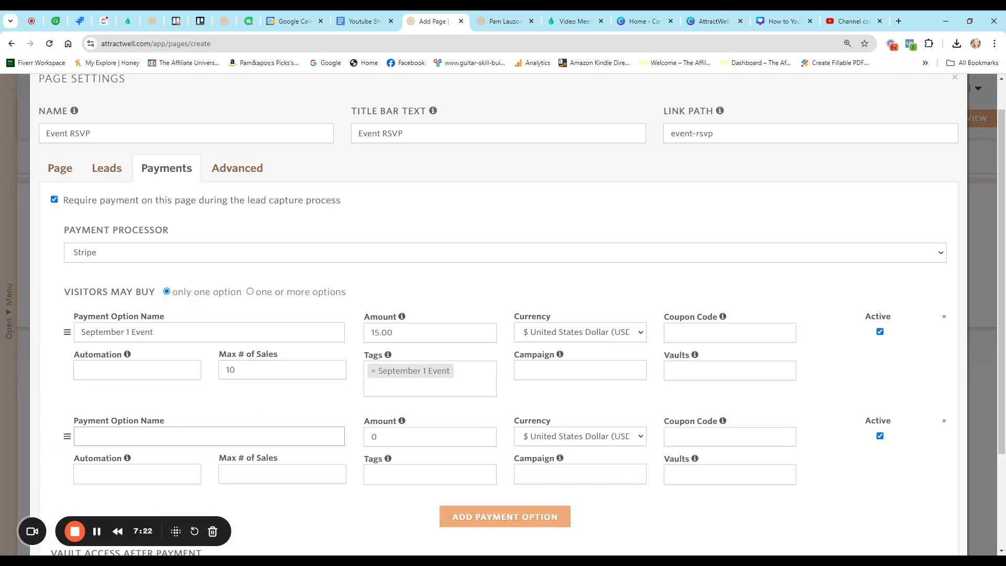
{"action": "type", "text": "october"}
{"action": "key", "text": "ctrl+a"}
{"action": "key", "text": "BackSpace"}
{"action": "type", "text": "OCtober"}
{"action": "key", "text": "BackSpace"}
{"action": "type", "text": "ctob"}
{"action": "key", "text": "Tab"}
{"action": "scroll", "coordinate": [378, 351], "scroll_direction": "down", "scroll_amount": 3}
{"action": "left_click_drag", "start_coordinate": [381, 308], "coordinate": [350, 307]}
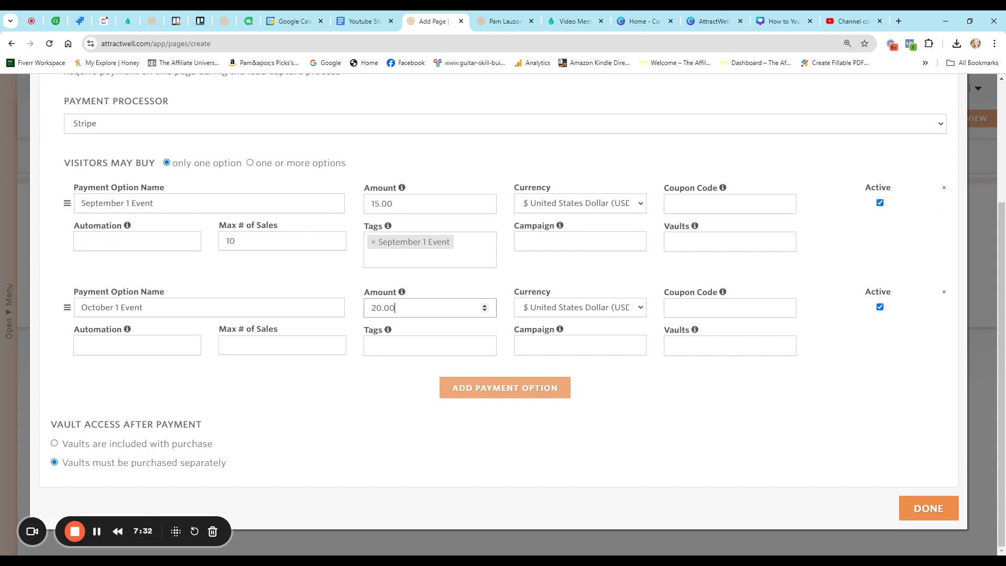
{"action": "key", "text": "Tab"}
{"action": "type", "text": "Octob"}
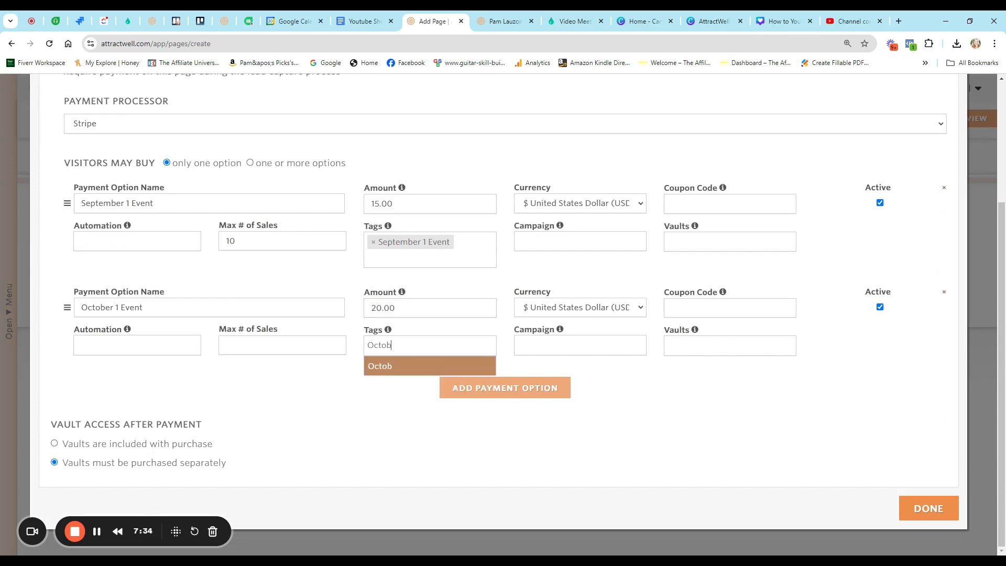
{"action": "type", "text": "er 1 Event"}
{"action": "key", "text": "Return"}
- Add a 2 Column No Header section to the page
{"action": "left_click", "coordinate": [928, 525]}
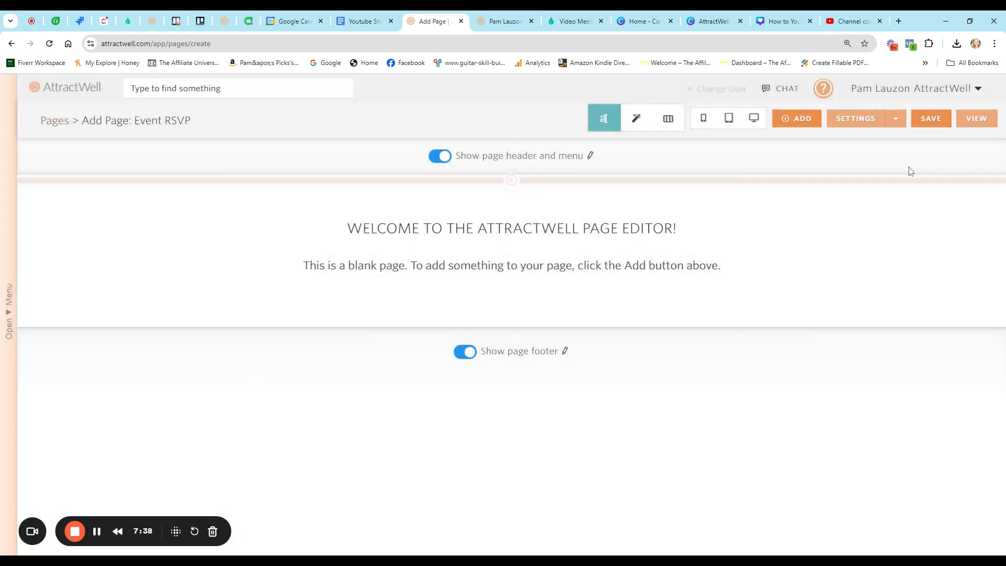
{"action": "left_click", "coordinate": [510, 180]}
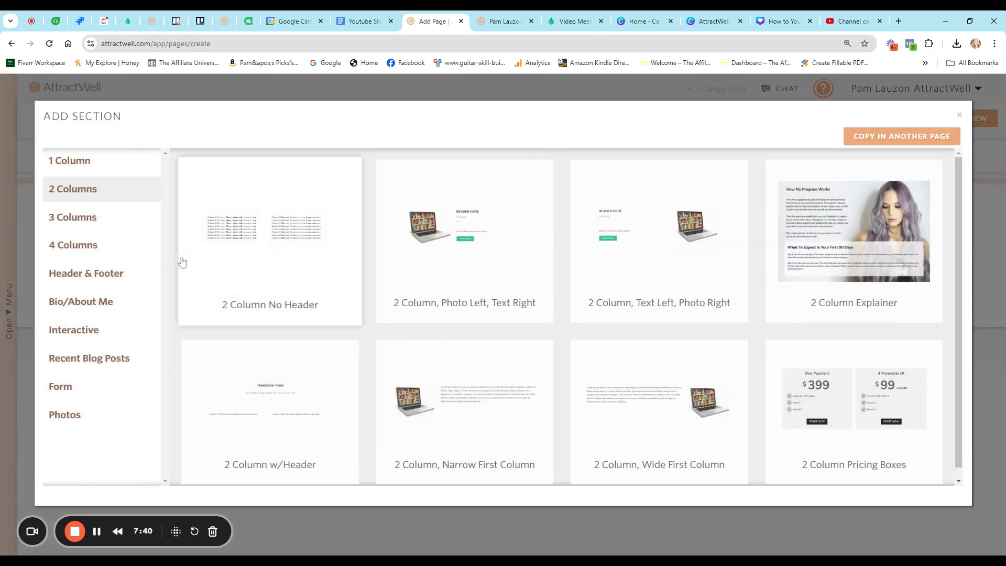
{"action": "left_click", "coordinate": [235, 254]}
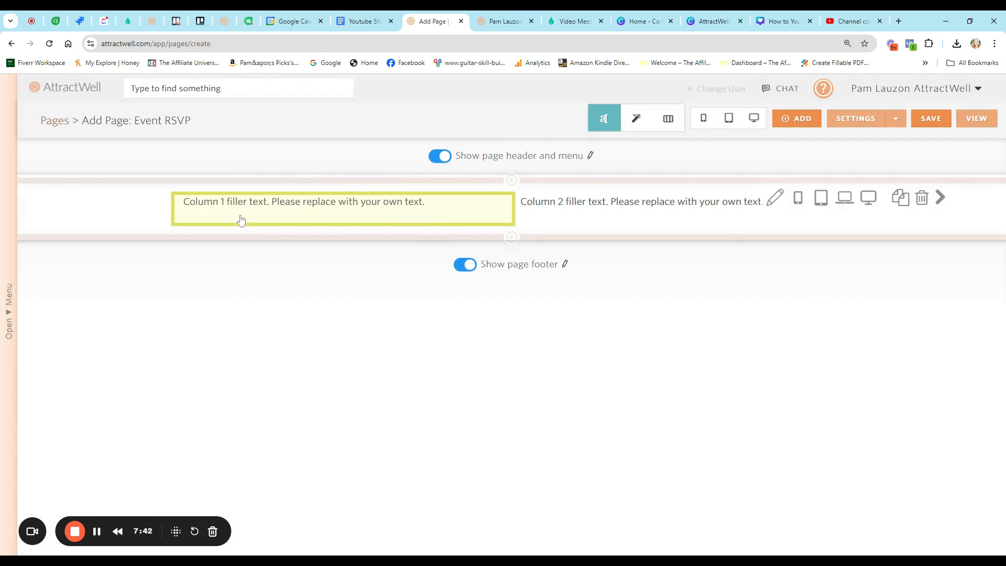
- Replace the first column's filler text with the laptop photo from Manage Images
{"action": "left_click", "coordinate": [372, 219]}
{"action": "left_click_drag", "start_coordinate": [193, 241], "coordinate": [434, 241]}
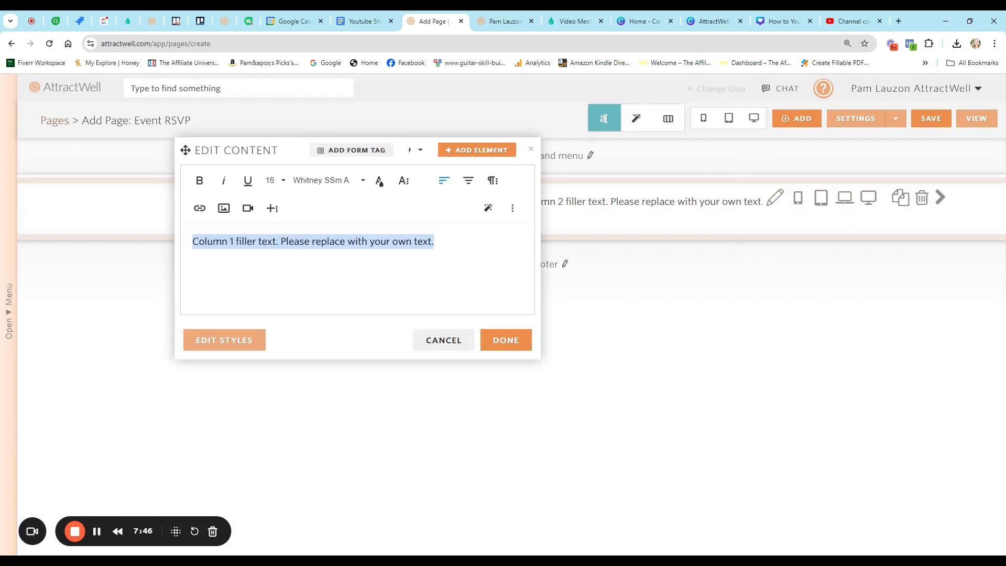
{"action": "key", "text": "BackSpace"}
{"action": "left_click", "coordinate": [224, 208]}
{"action": "left_click", "coordinate": [281, 234]}
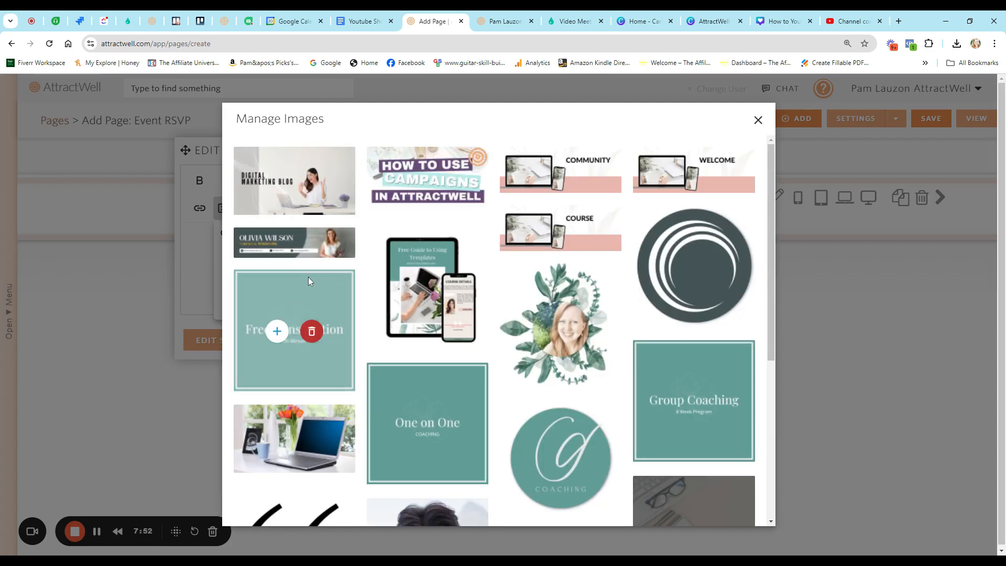
{"action": "left_click", "coordinate": [276, 438]}
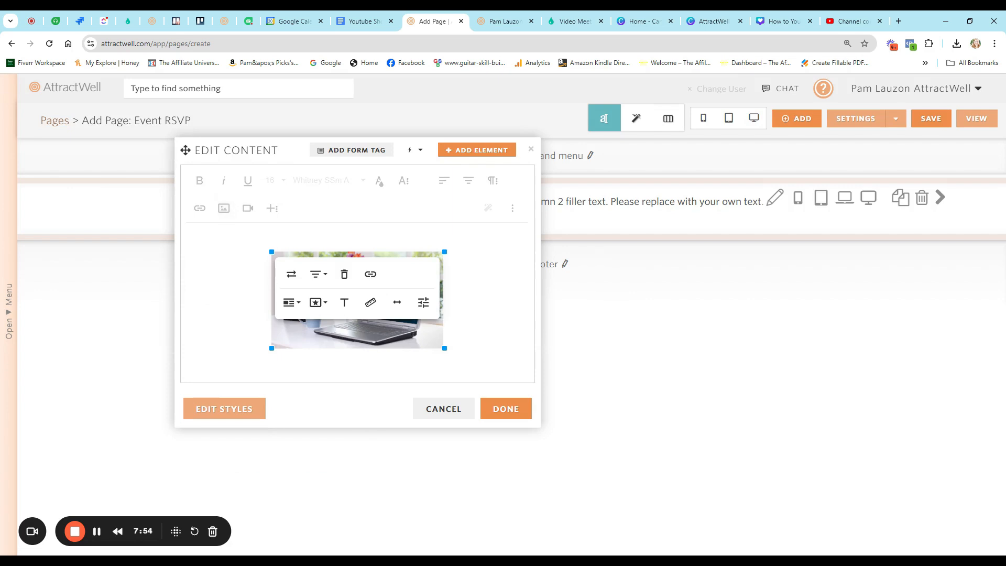
{"action": "left_click", "coordinate": [504, 498]}
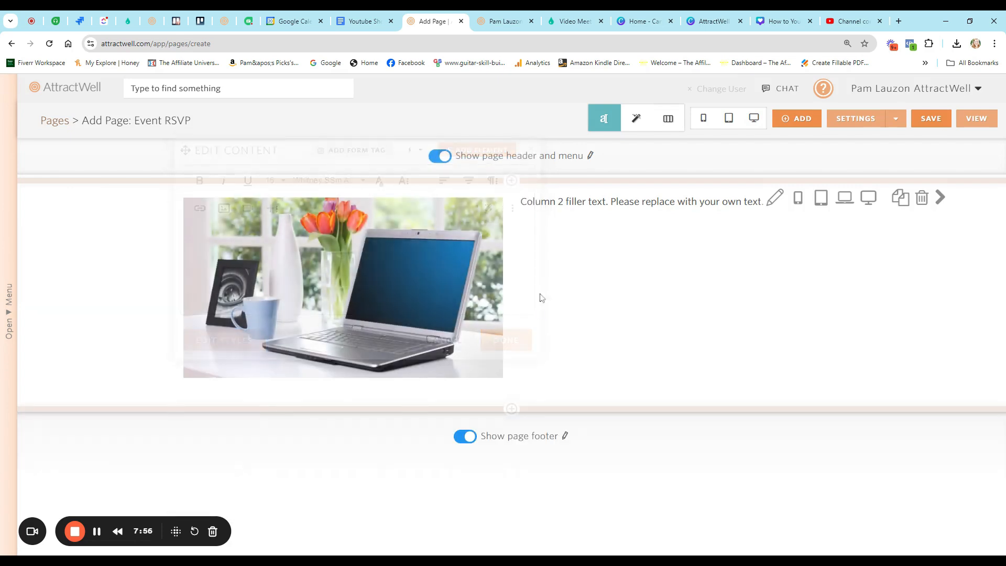
- Replace the second column's filler text with 'Name of Event'
{"action": "left_click", "coordinate": [548, 208]}
{"action": "left_click_drag", "start_coordinate": [530, 241], "coordinate": [773, 241]}
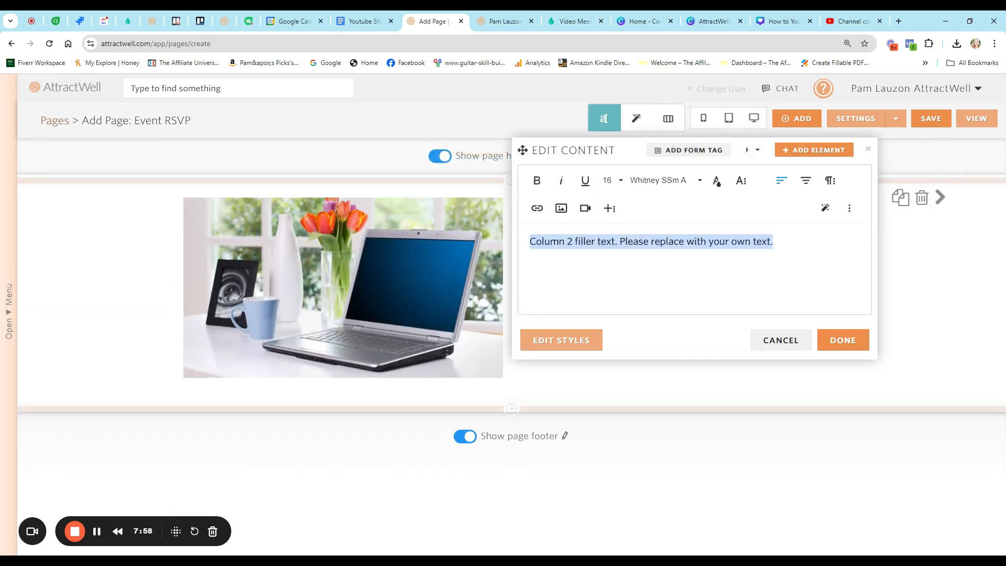
{"action": "type", "text": "Name o"}
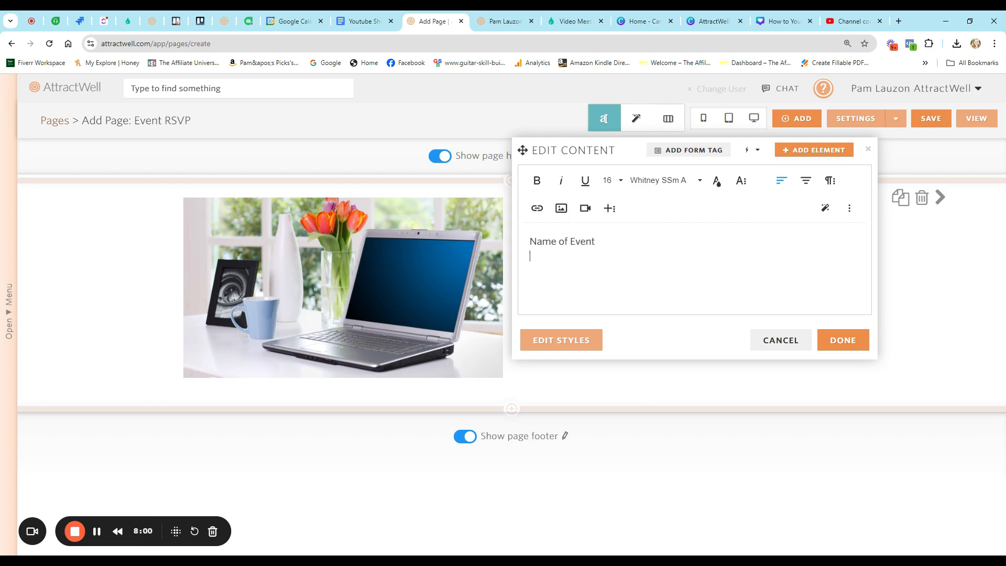
{"action": "type", "text": "f Event"}
- Add 'Event Details' and 'Cost of Event' lines and a [form] tag to column 2
{"action": "key", "text": "Return"}
{"action": "type", "text": "Event Details Cost of Event"}
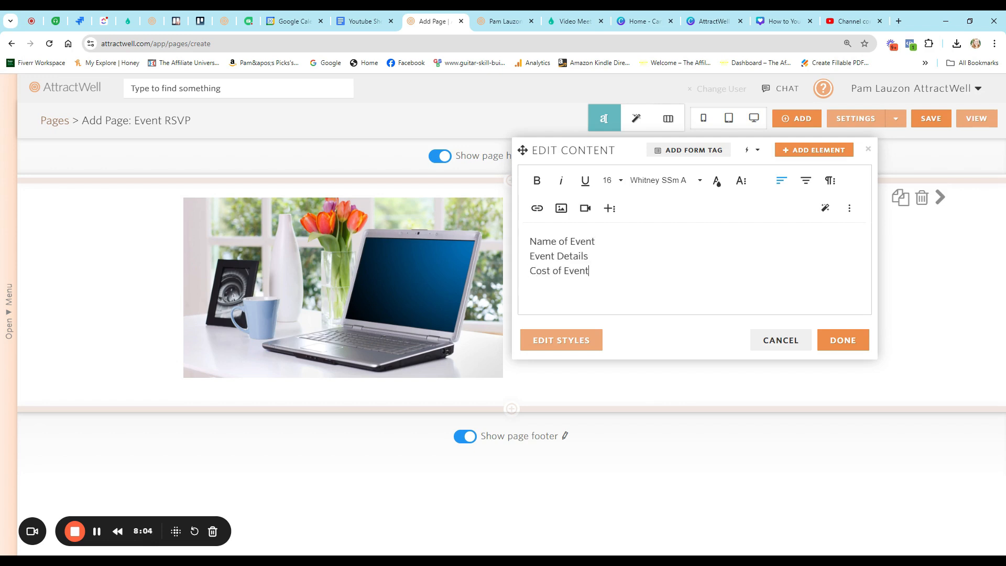
{"action": "key", "text": "Return"}
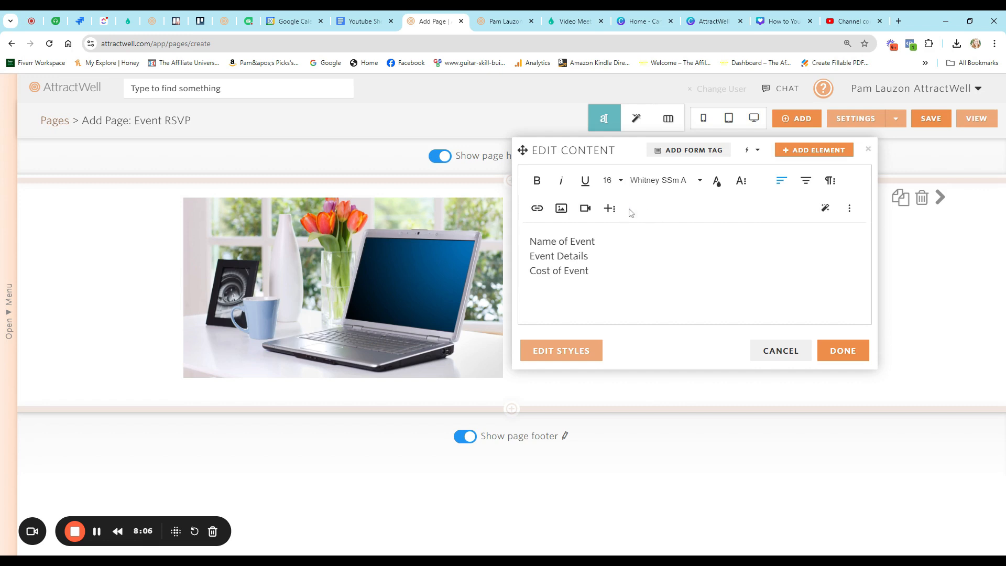
{"action": "left_click", "coordinate": [675, 150]}
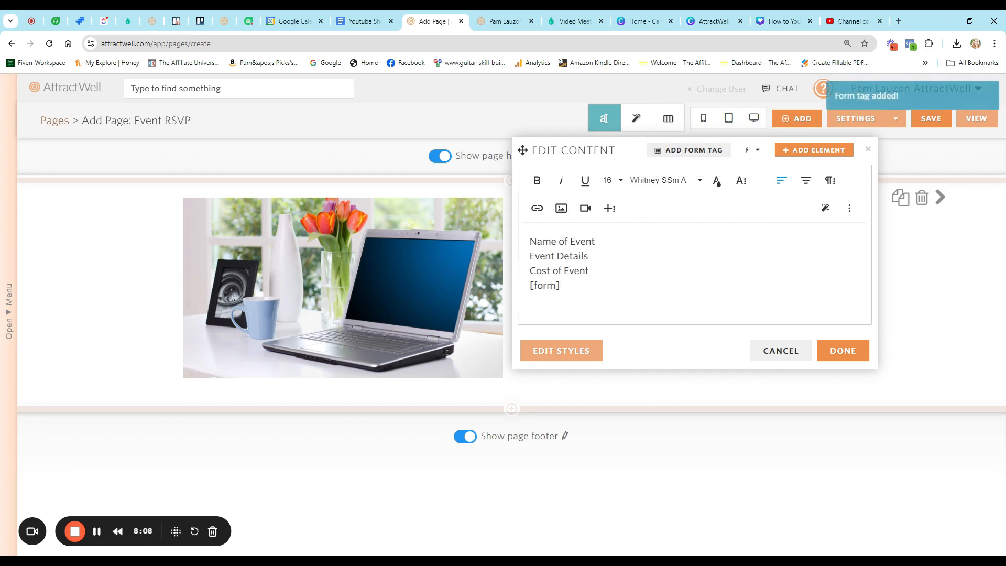
- Finish editing the column, save the page and preview it
{"action": "left_click", "coordinate": [825, 355]}
{"action": "left_click", "coordinate": [927, 122]}
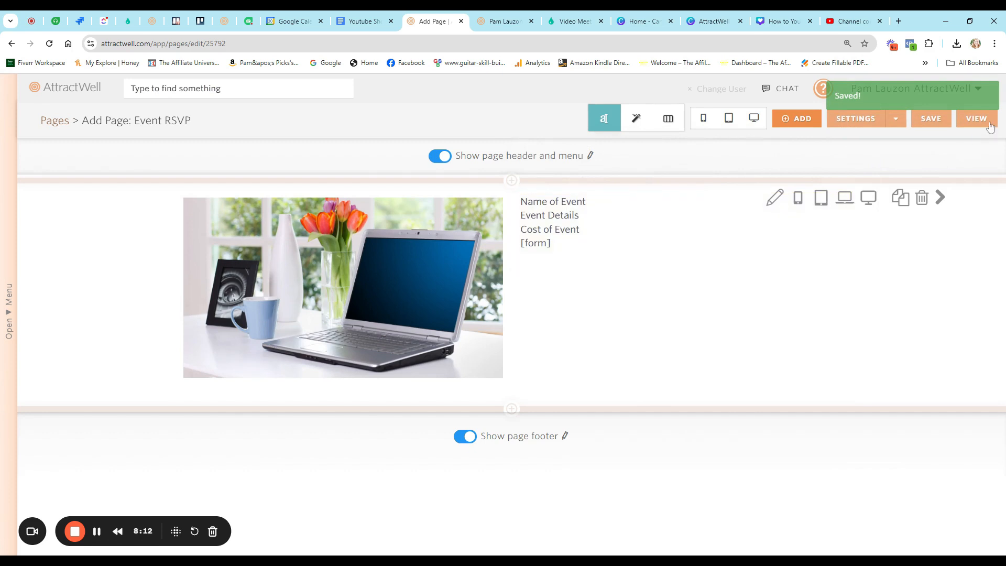
{"action": "left_click", "coordinate": [987, 122]}
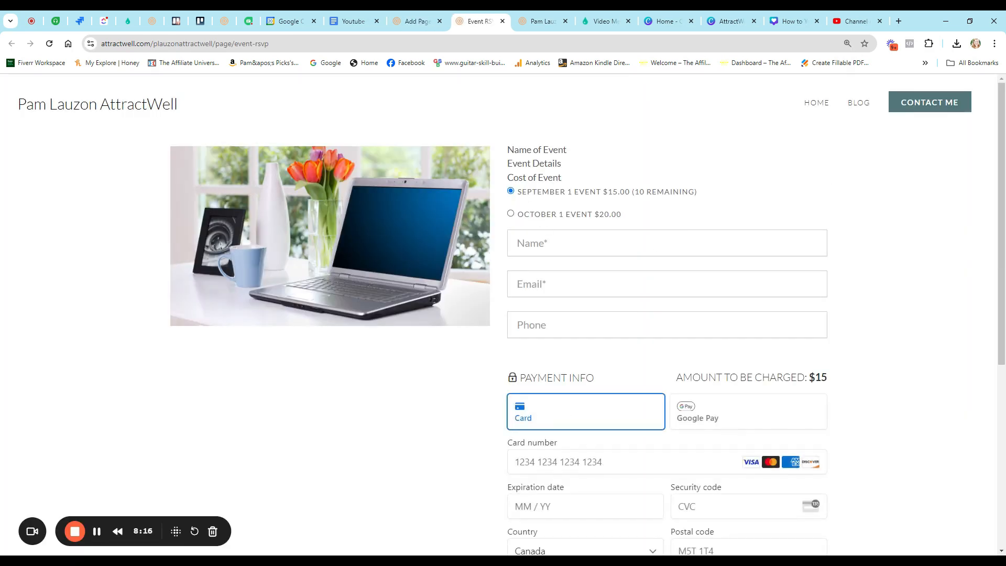
- Pick the October 1 Event ticket ($20) on the RSVP page and review the payment form
{"action": "left_click", "coordinate": [529, 216]}
{"action": "left_click", "coordinate": [529, 193]}
{"action": "left_click", "coordinate": [529, 216]}
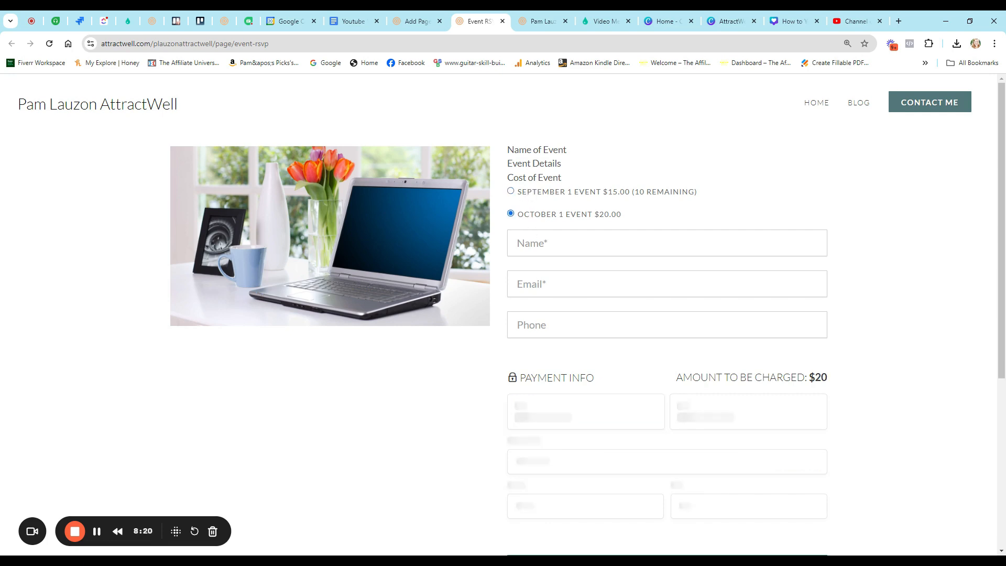
{"action": "scroll", "coordinate": [570, 274], "scroll_direction": "down", "scroll_amount": 4}
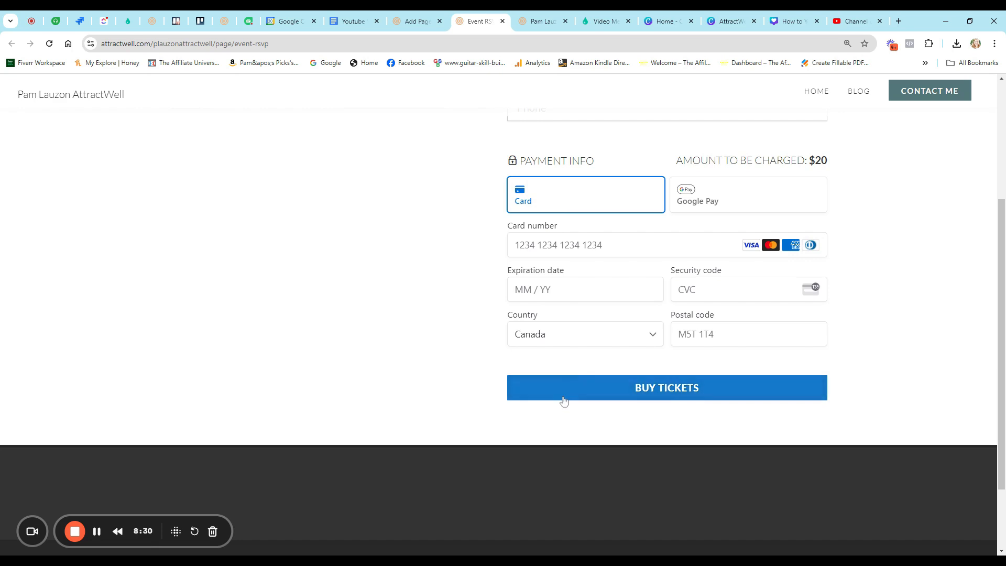
{"action": "scroll", "coordinate": [563, 400], "scroll_direction": "up", "scroll_amount": 4}
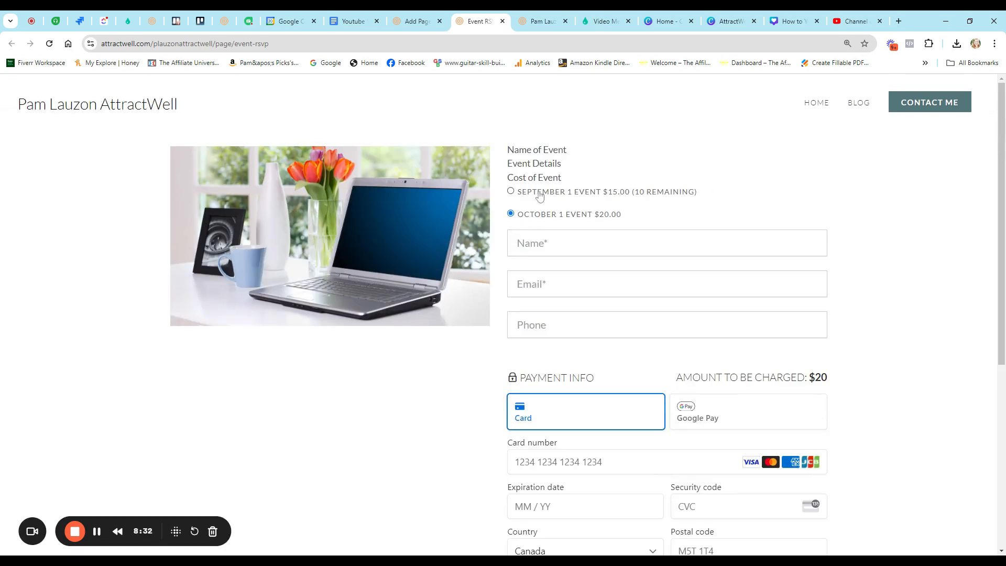
{"action": "scroll", "coordinate": [501, 386], "scroll_direction": "down", "scroll_amount": 4}
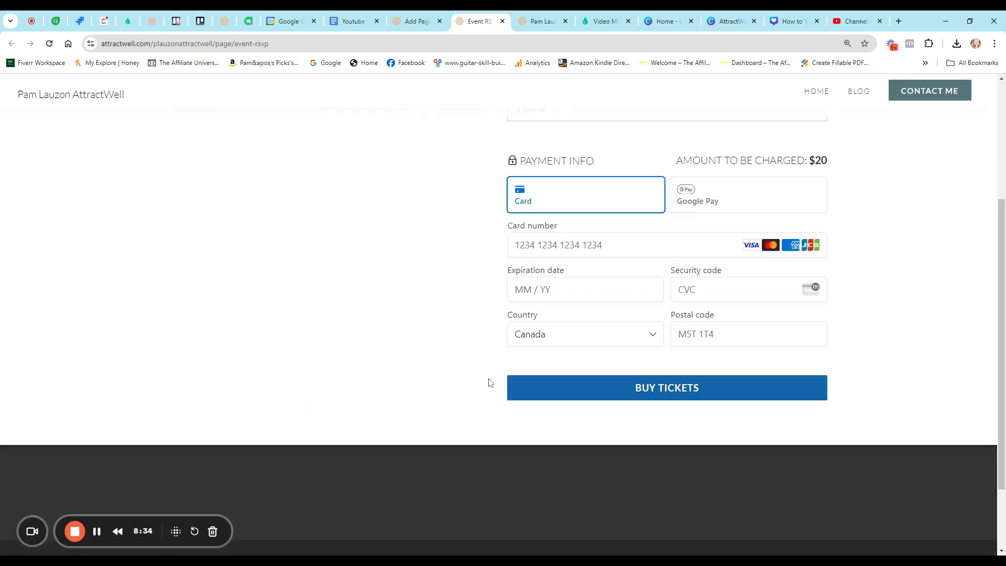
{"action": "scroll", "coordinate": [488, 381], "scroll_direction": "up", "scroll_amount": 1}
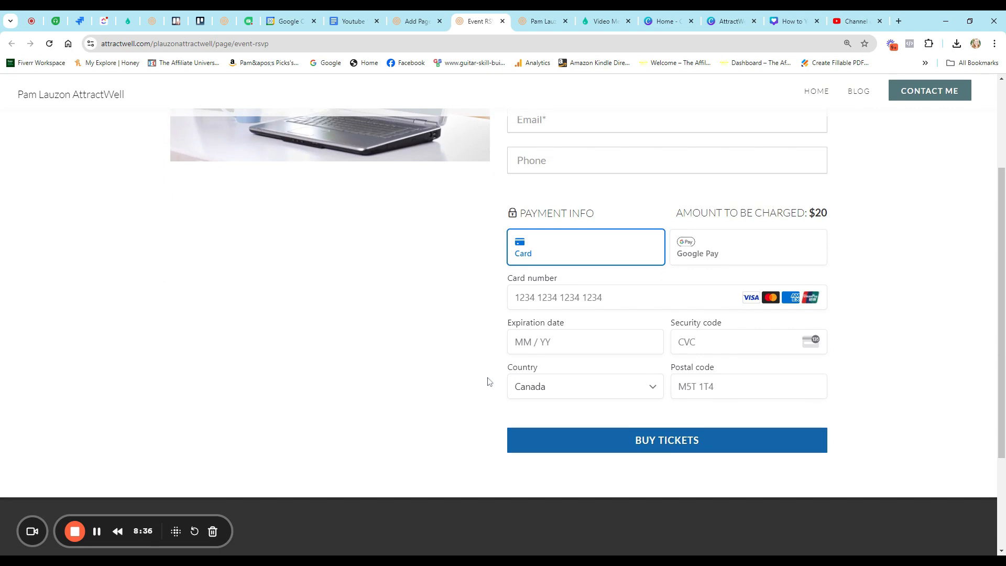
{"action": "scroll", "coordinate": [488, 381], "scroll_direction": "up", "scroll_amount": 3}
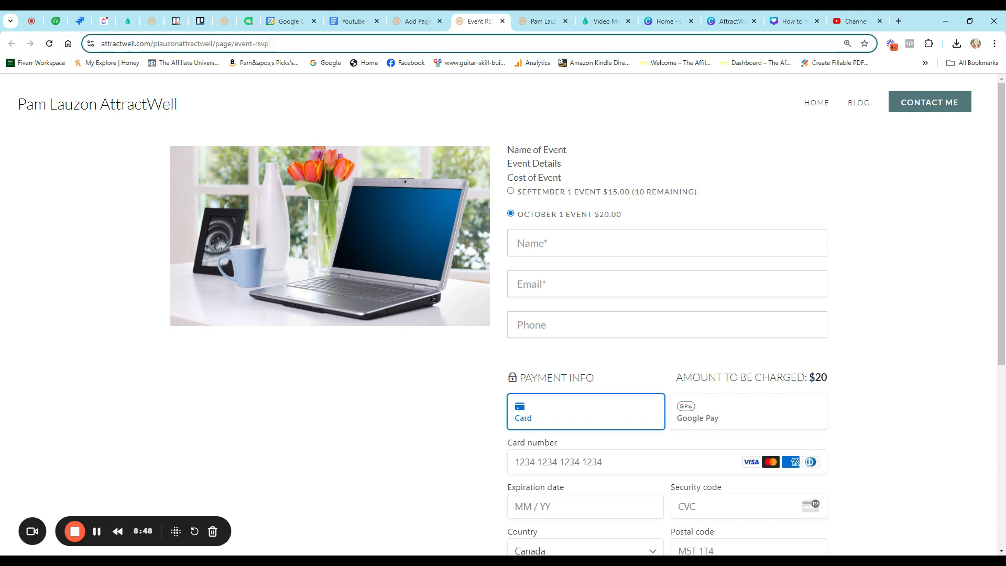
- Open the Name of Event event for editing from the dashboard's Events list
{"action": "left_click", "coordinate": [414, 21]}
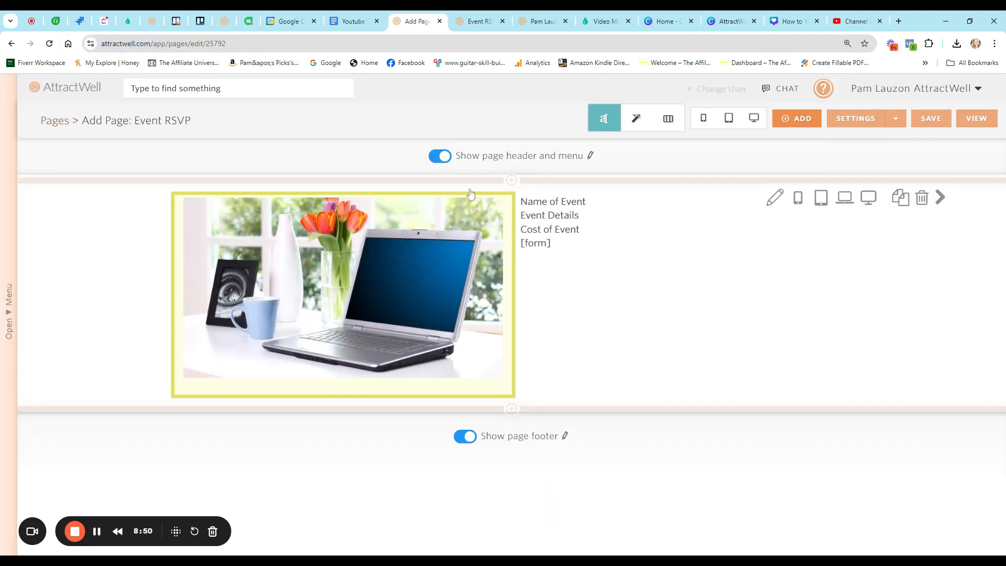
{"action": "left_click", "coordinate": [543, 22]}
{"action": "left_click", "coordinate": [408, 23]}
{"action": "left_click", "coordinate": [72, 89]}
{"action": "scroll", "coordinate": [124, 235], "scroll_direction": "down", "scroll_amount": 3}
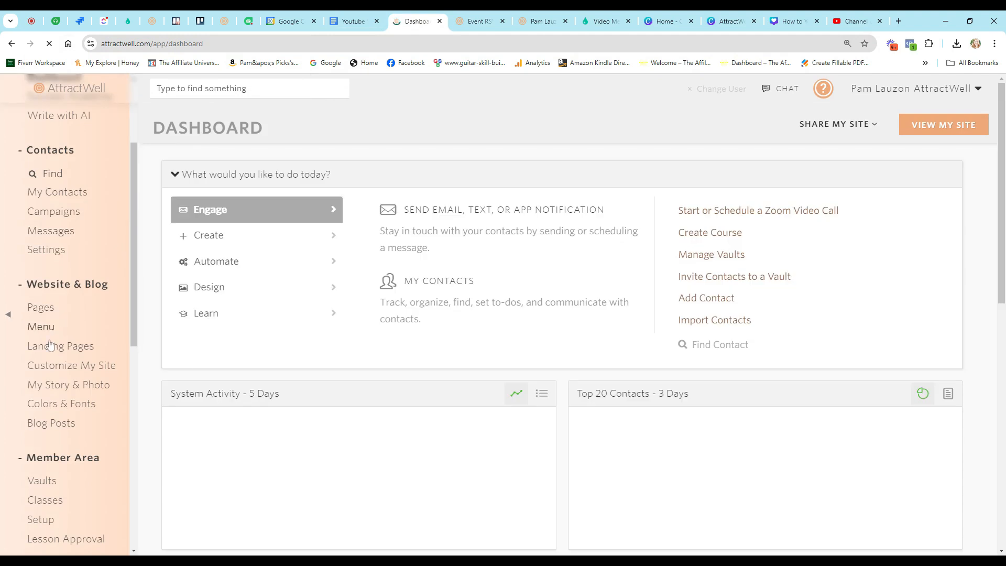
{"action": "scroll", "coordinate": [52, 361], "scroll_direction": "down", "scroll_amount": 8}
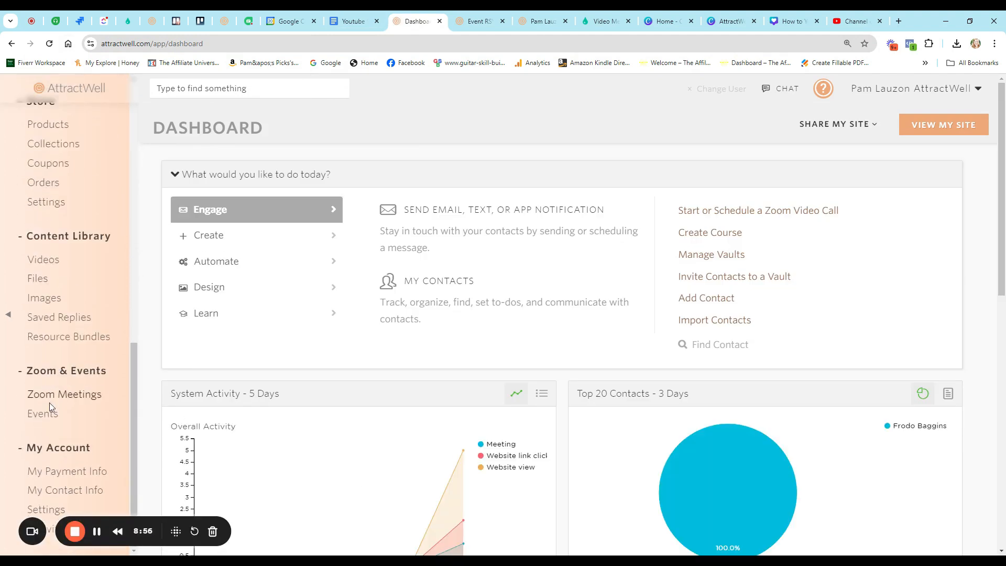
{"action": "left_click", "coordinate": [42, 414]}
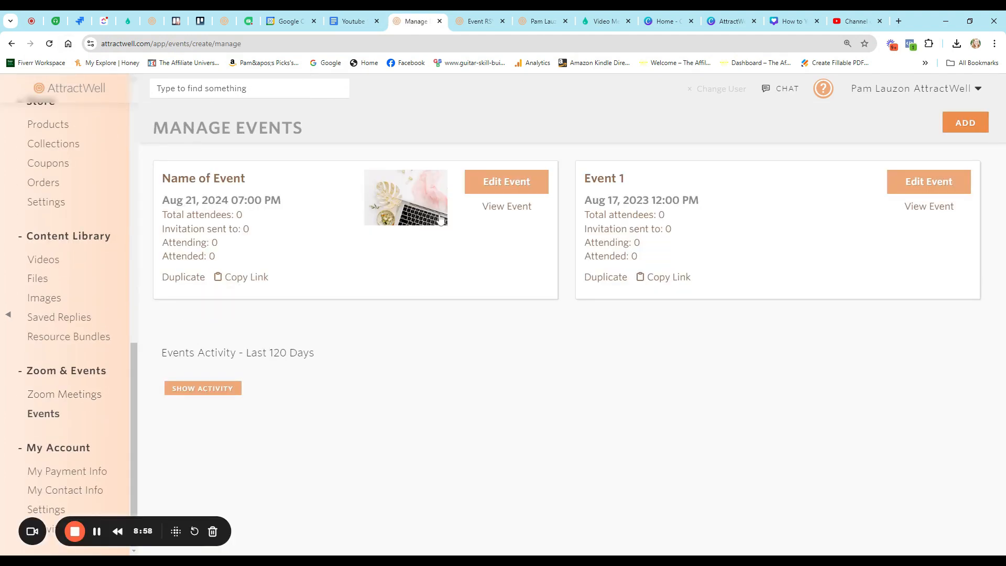
{"action": "left_click", "coordinate": [506, 182]}
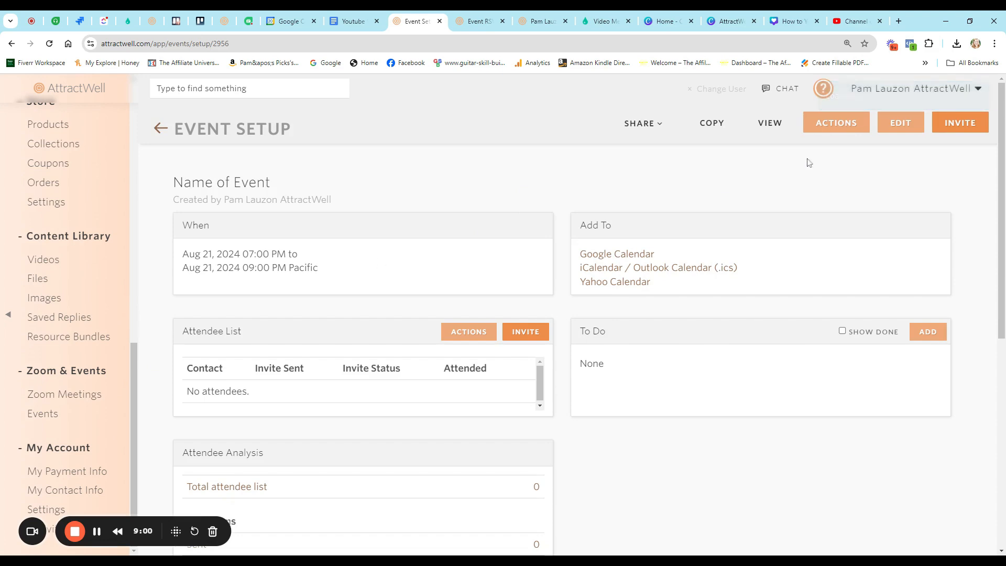
{"action": "left_click", "coordinate": [902, 129]}
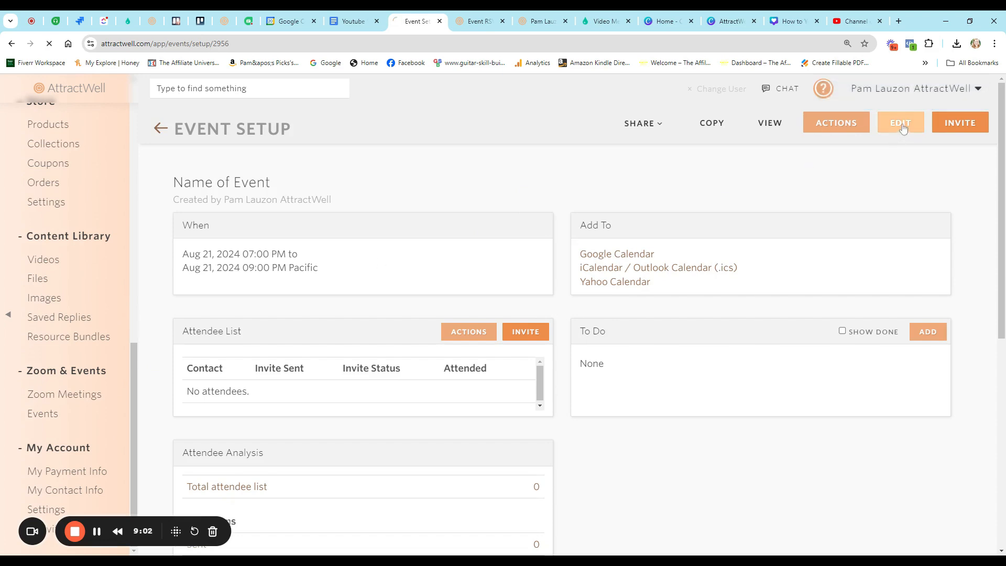
- Turn off self-registration, paste the event-rsvp URL as the event link, and save
{"action": "scroll", "coordinate": [355, 366], "scroll_direction": "down", "scroll_amount": 6}
{"action": "scroll", "coordinate": [354, 364], "scroll_direction": "down", "scroll_amount": 1}
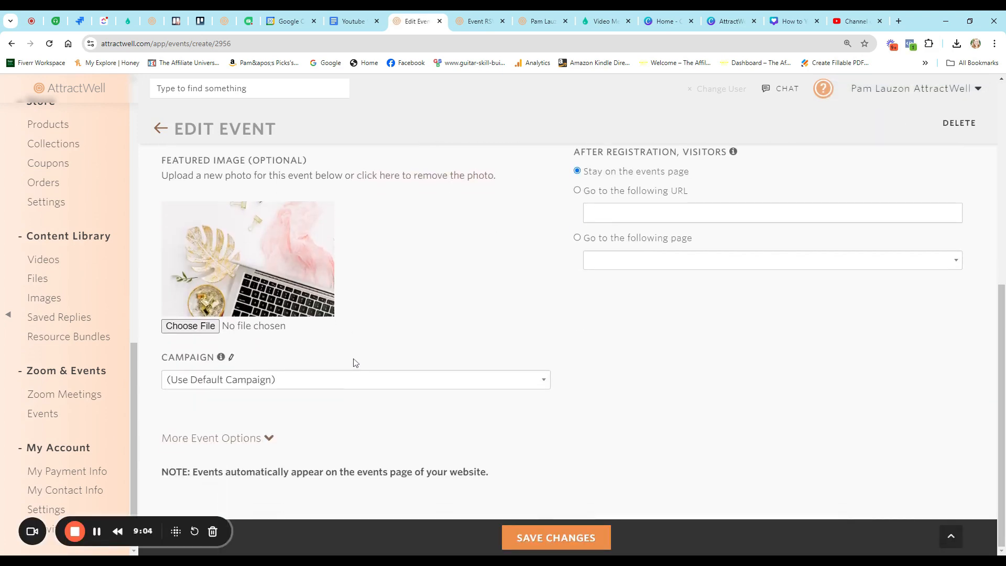
{"action": "left_click", "coordinate": [268, 442]}
{"action": "scroll", "coordinate": [359, 415], "scroll_direction": "down", "scroll_amount": 3}
{"action": "scroll", "coordinate": [356, 408], "scroll_direction": "down", "scroll_amount": 2}
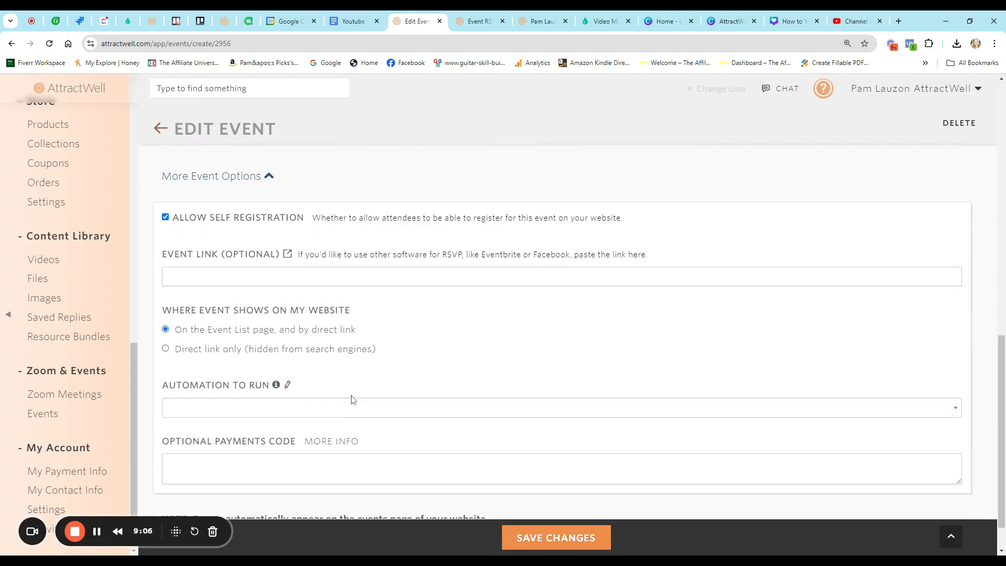
{"action": "left_click", "coordinate": [209, 220]}
{"action": "left_click", "coordinate": [192, 278]}
{"action": "type", "text": "https://attractwell.com/plauzonattractwell/page/event-rsvp"}
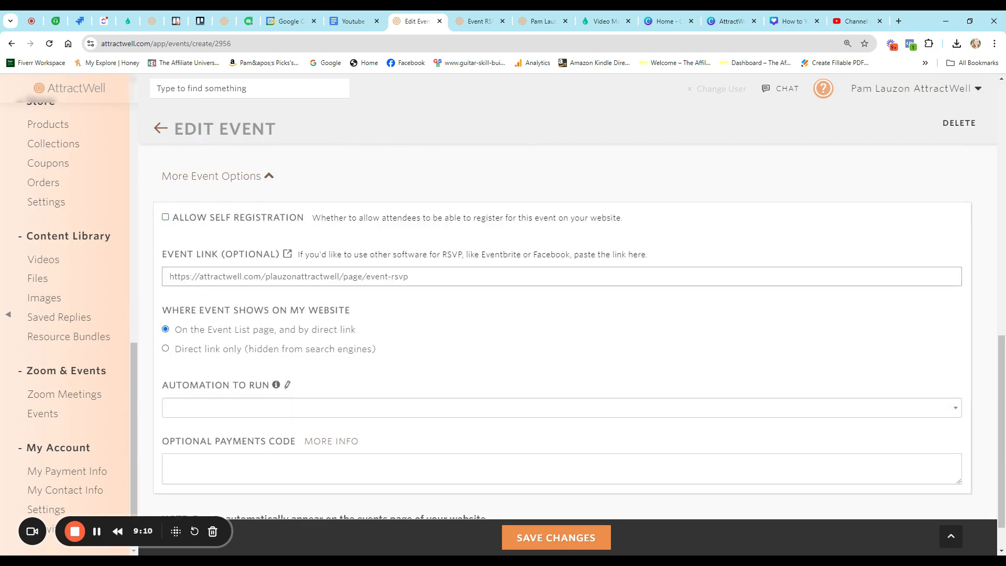
{"action": "left_click", "coordinate": [555, 538]}
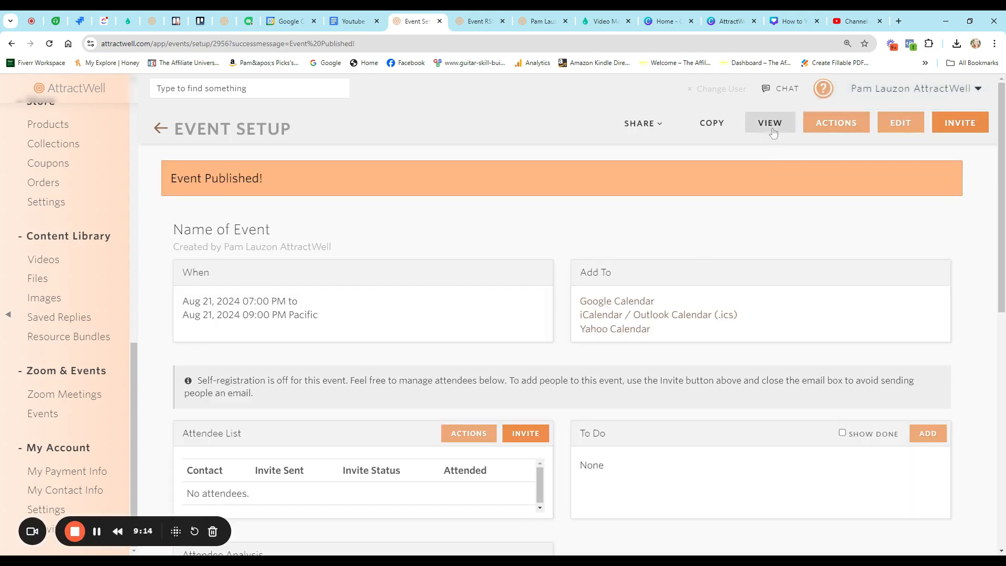
- Open the published event page and follow it through to the Event RSVP page
{"action": "left_click", "coordinate": [770, 122]}
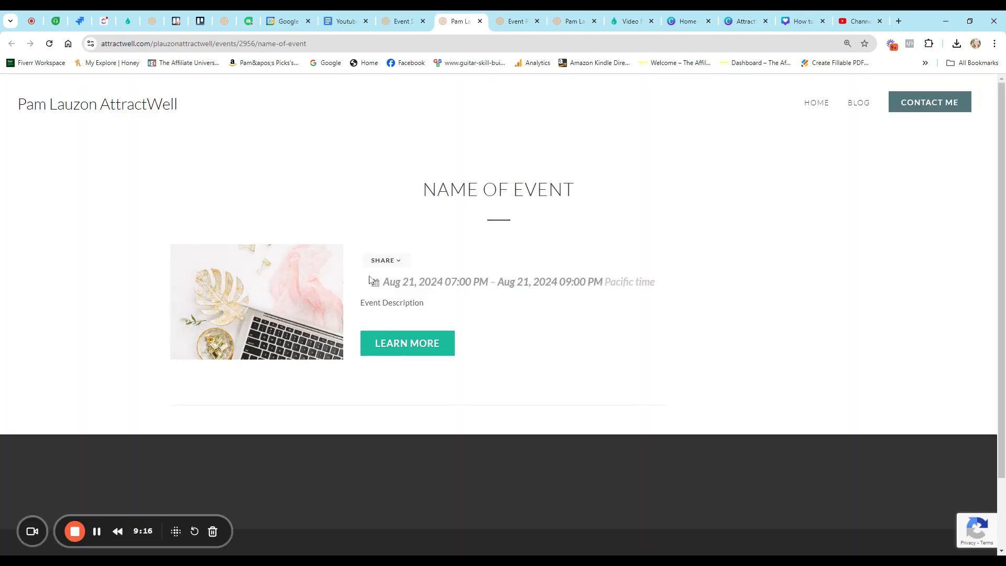
{"action": "left_click", "coordinate": [393, 344]}
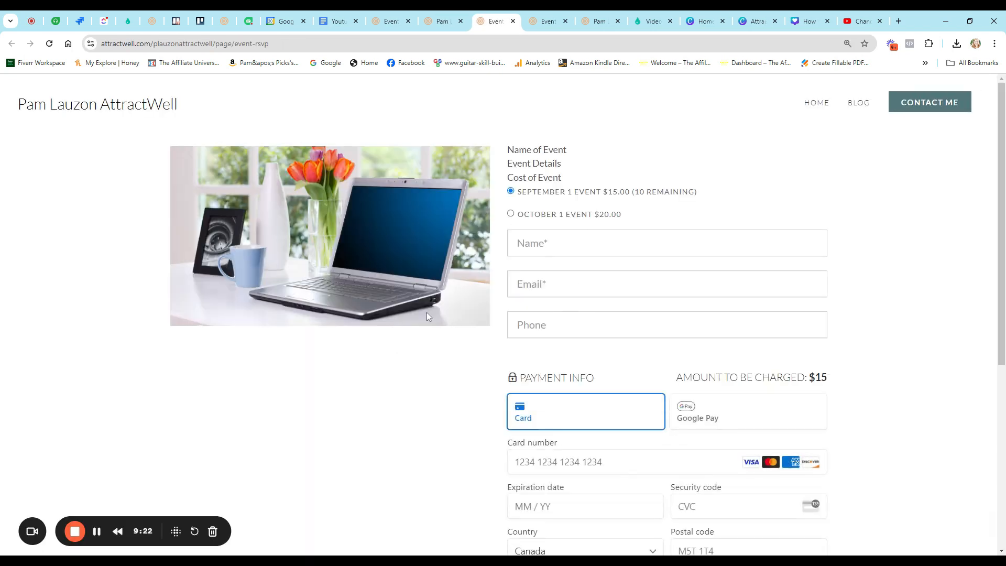
{"action": "scroll", "coordinate": [426, 312], "scroll_direction": "down", "scroll_amount": 3}
{"action": "scroll", "coordinate": [473, 300], "scroll_direction": "up", "scroll_amount": 4}
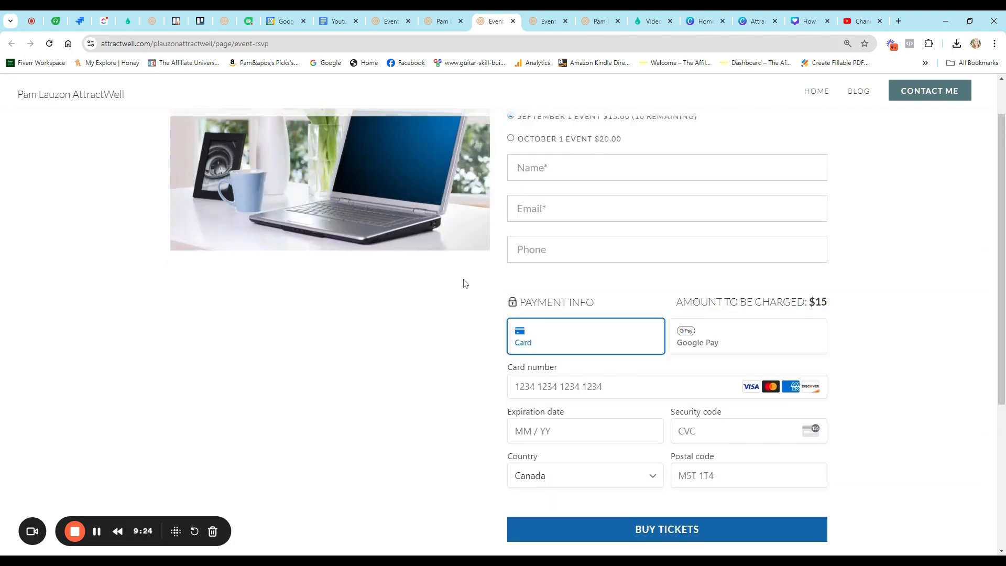
- Revisit the event page, then return to the RSVP page and select its web address
{"action": "left_click", "coordinate": [441, 21]}
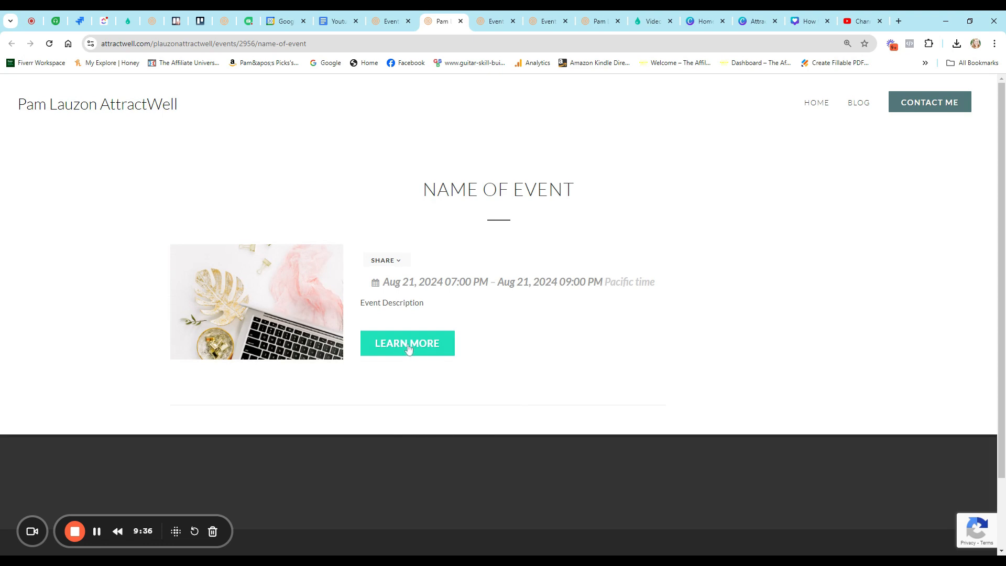
{"action": "left_click", "coordinate": [489, 32]}
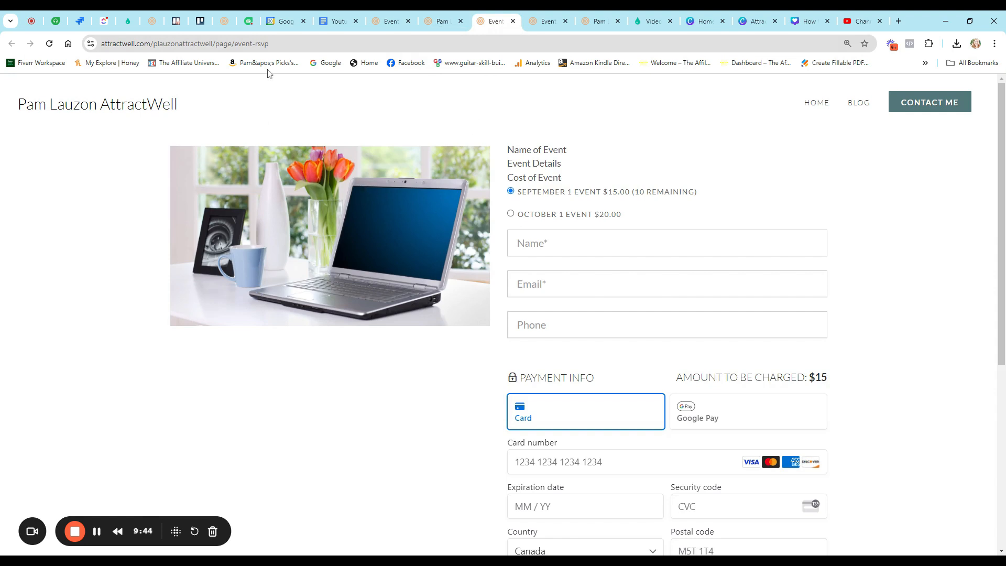
{"action": "left_click", "coordinate": [367, 43]}
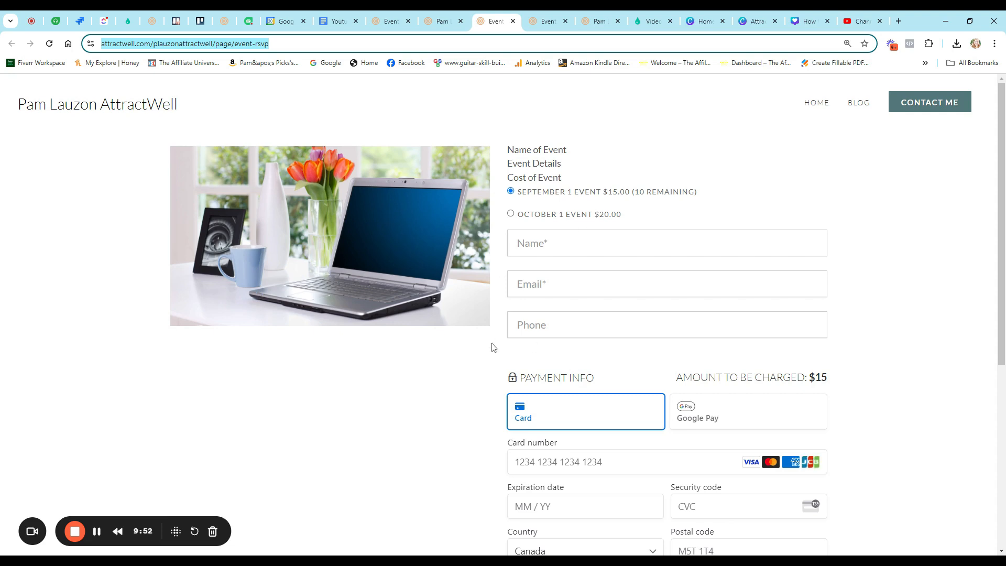
{"action": "scroll", "coordinate": [492, 346], "scroll_direction": "down", "scroll_amount": 4}
{"action": "scroll", "coordinate": [576, 356], "scroll_direction": "up", "scroll_amount": 4}
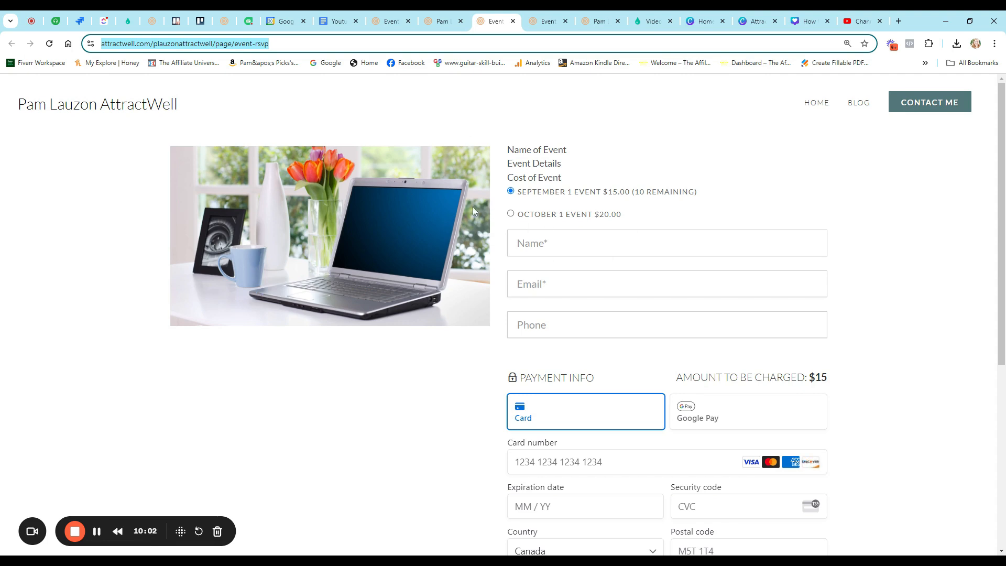
{"action": "left_click", "coordinate": [75, 532]}
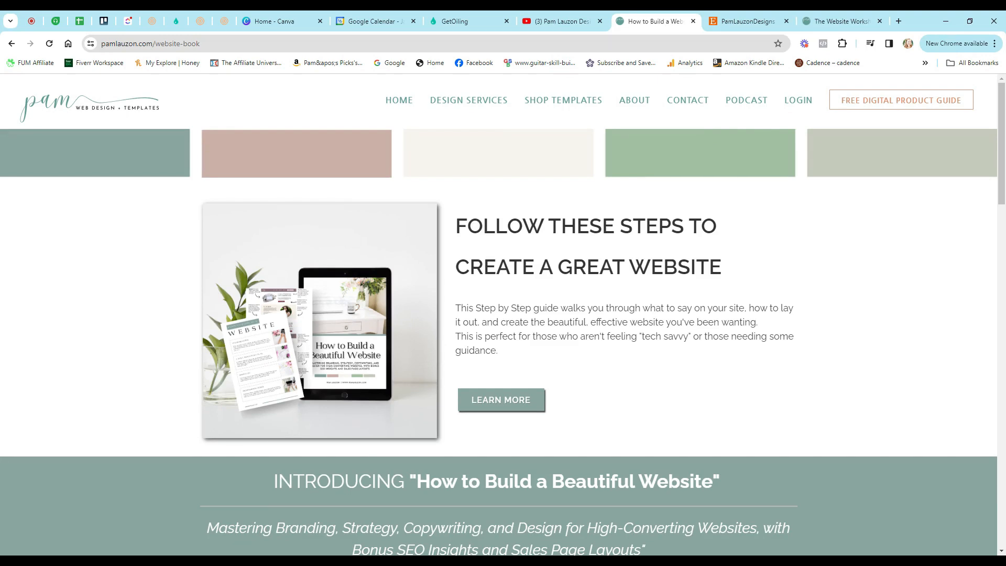
- Glance at the PamLauzonDesigns Etsy shop, then scroll The Website Workshop page to its introduction
{"action": "left_click", "coordinate": [736, 25]}
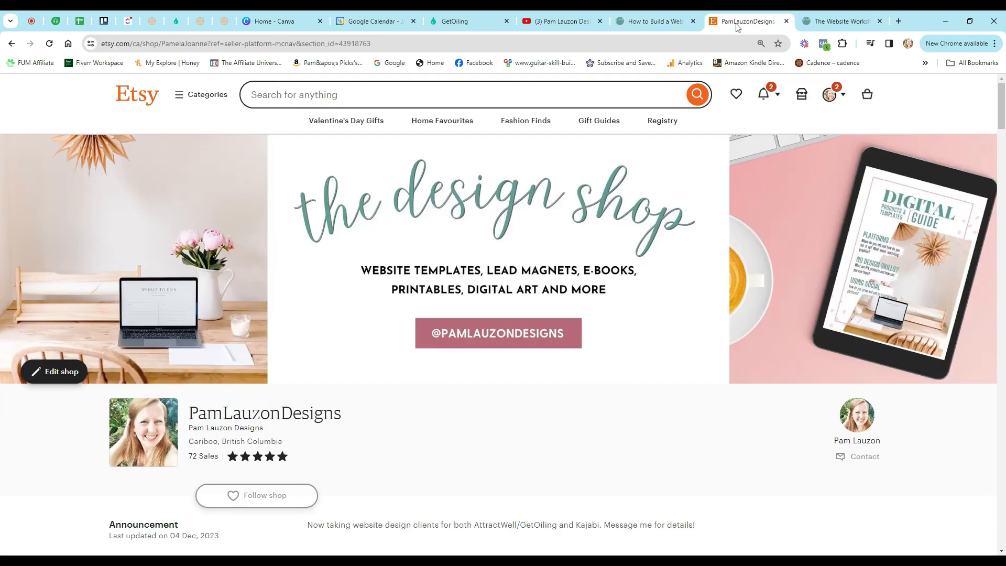
{"action": "scroll", "coordinate": [657, 263], "scroll_direction": "down", "scroll_amount": 10}
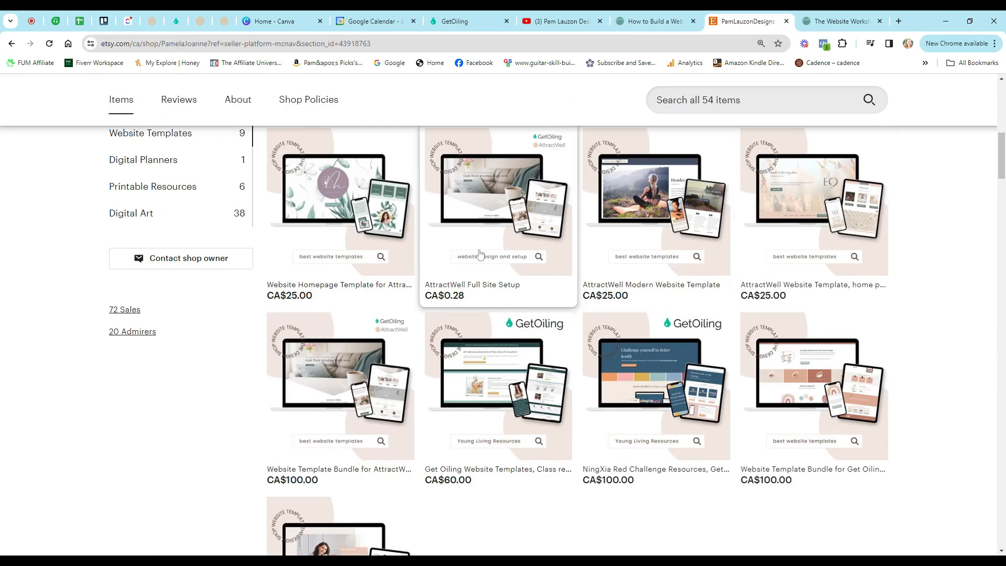
{"action": "left_click", "coordinate": [833, 22]}
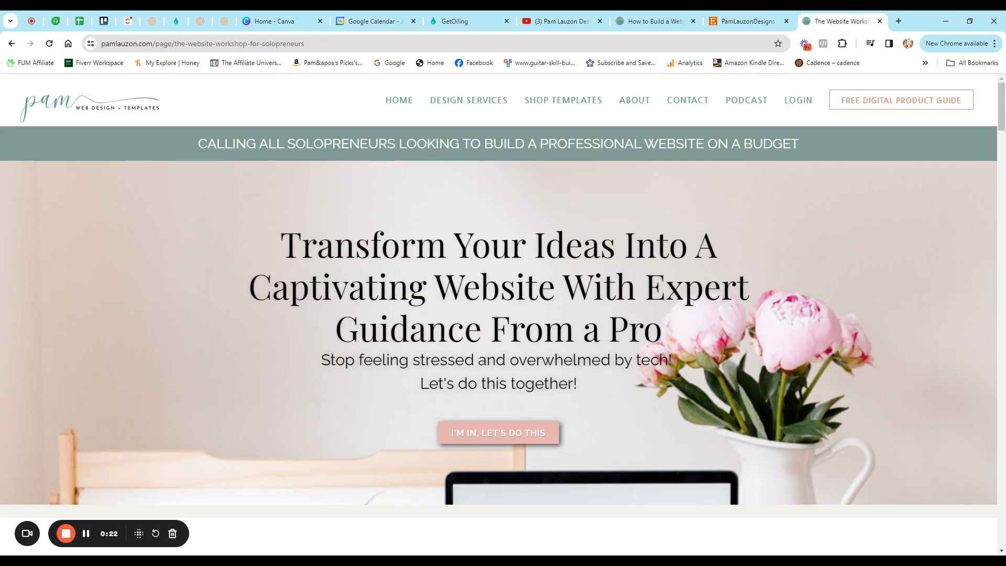
{"action": "scroll", "coordinate": [704, 247], "scroll_direction": "down", "scroll_amount": 8}
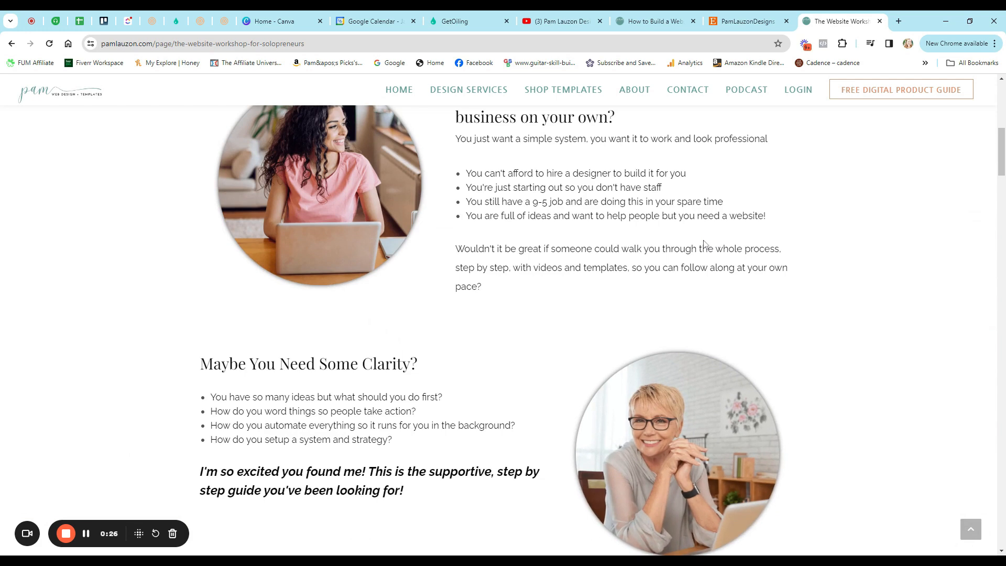
{"action": "scroll", "coordinate": [703, 241], "scroll_direction": "down", "scroll_amount": 5}
{"action": "scroll", "coordinate": [701, 245], "scroll_direction": "down", "scroll_amount": 3}
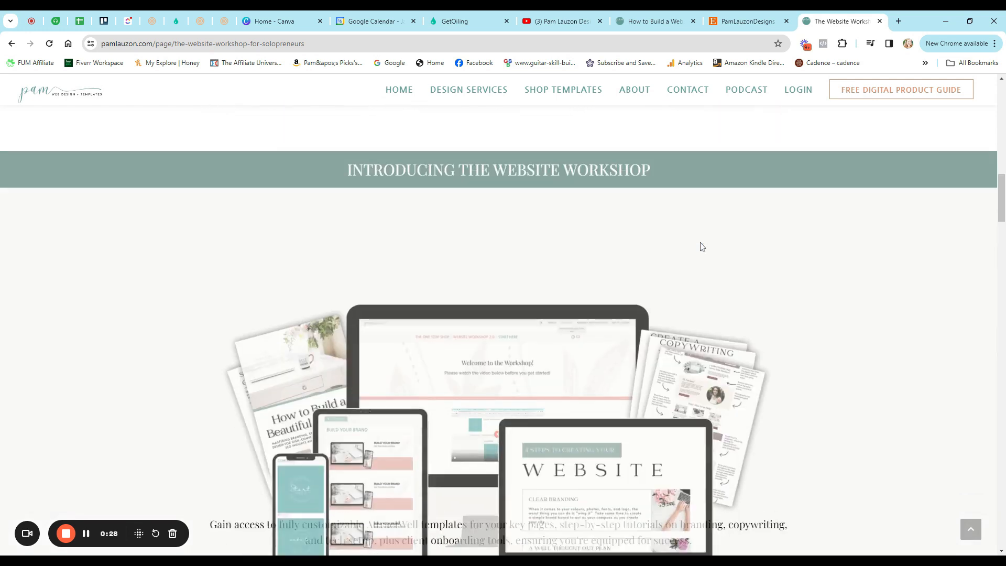
{"action": "scroll", "coordinate": [702, 245], "scroll_direction": "down", "scroll_amount": 3}
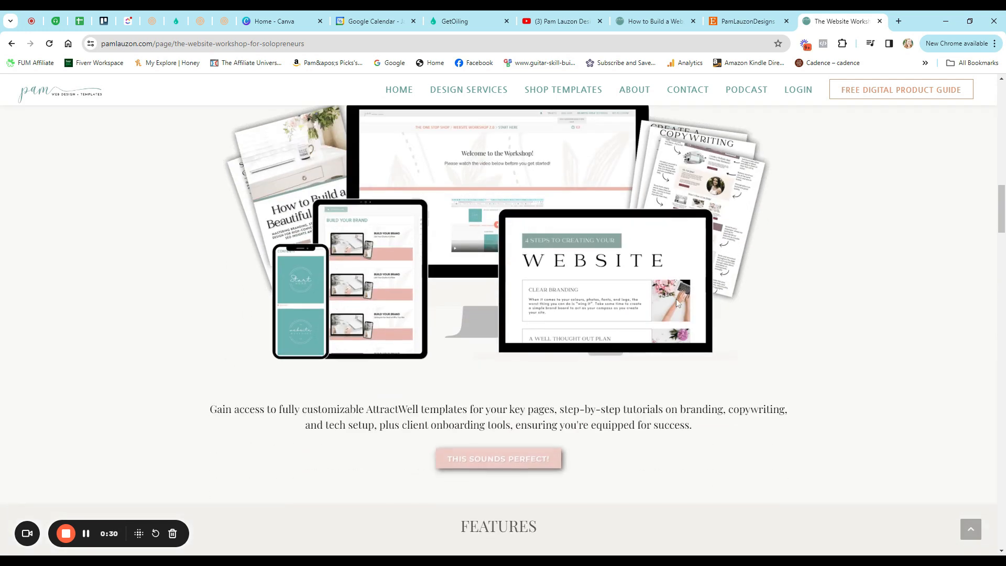